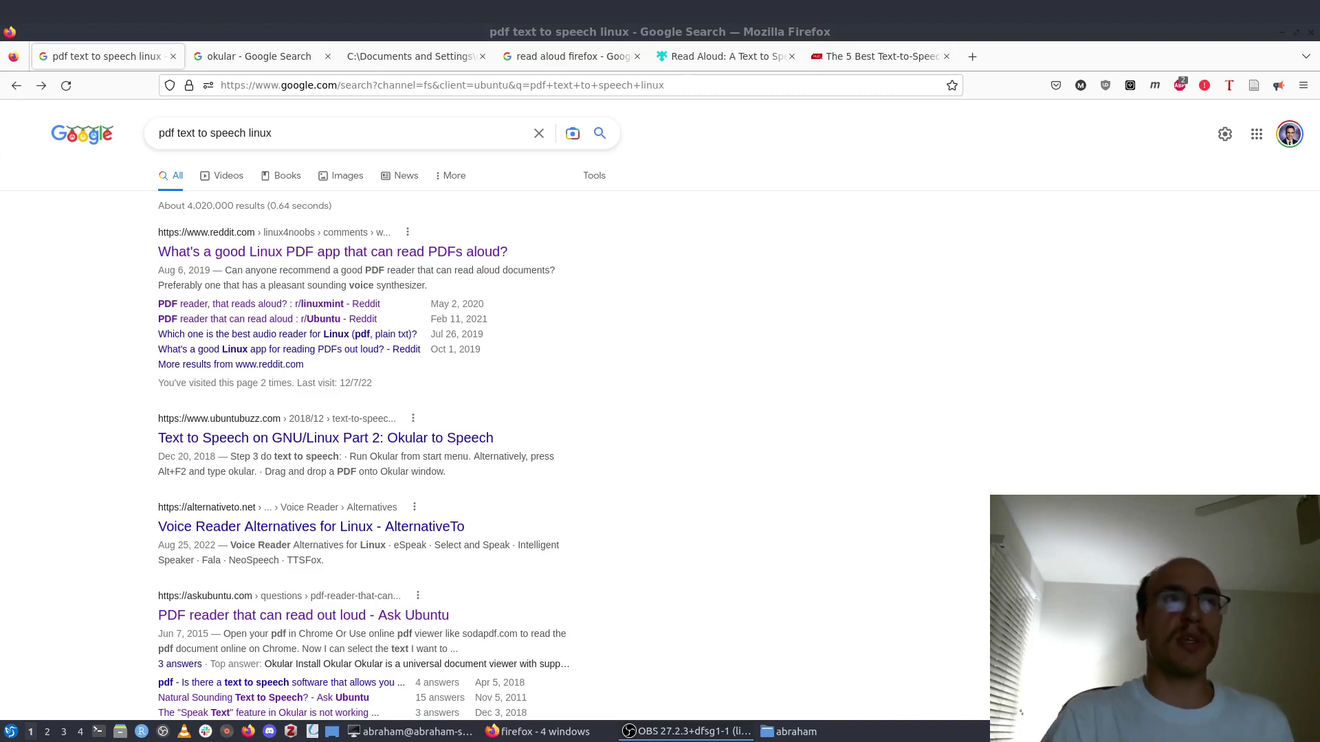
- Show the Gödel, Escher, Bach PDF (GEBen.pdf) in the third tab and scroll down its cover page
{"action": "left_click", "coordinate": [413, 57]}
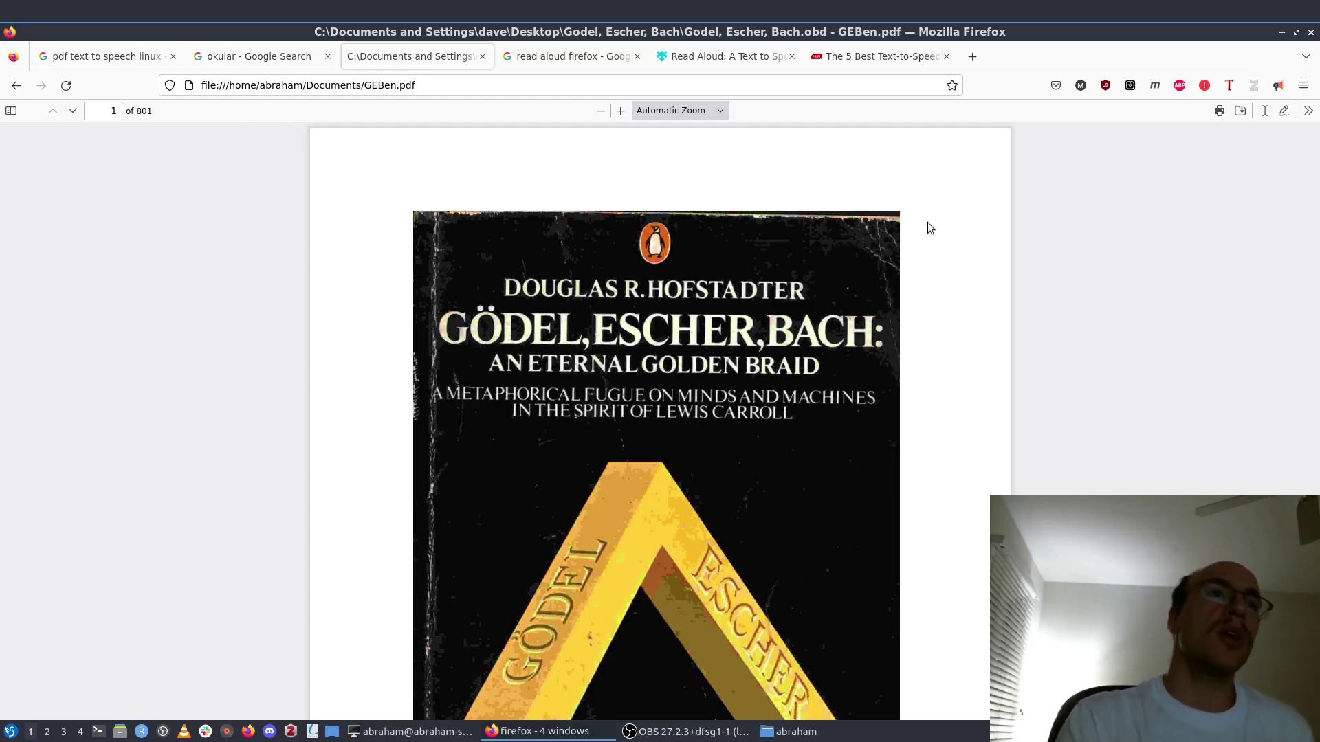
{"action": "scroll", "coordinate": [928, 222], "scroll_direction": "down", "scroll_amount": 1}
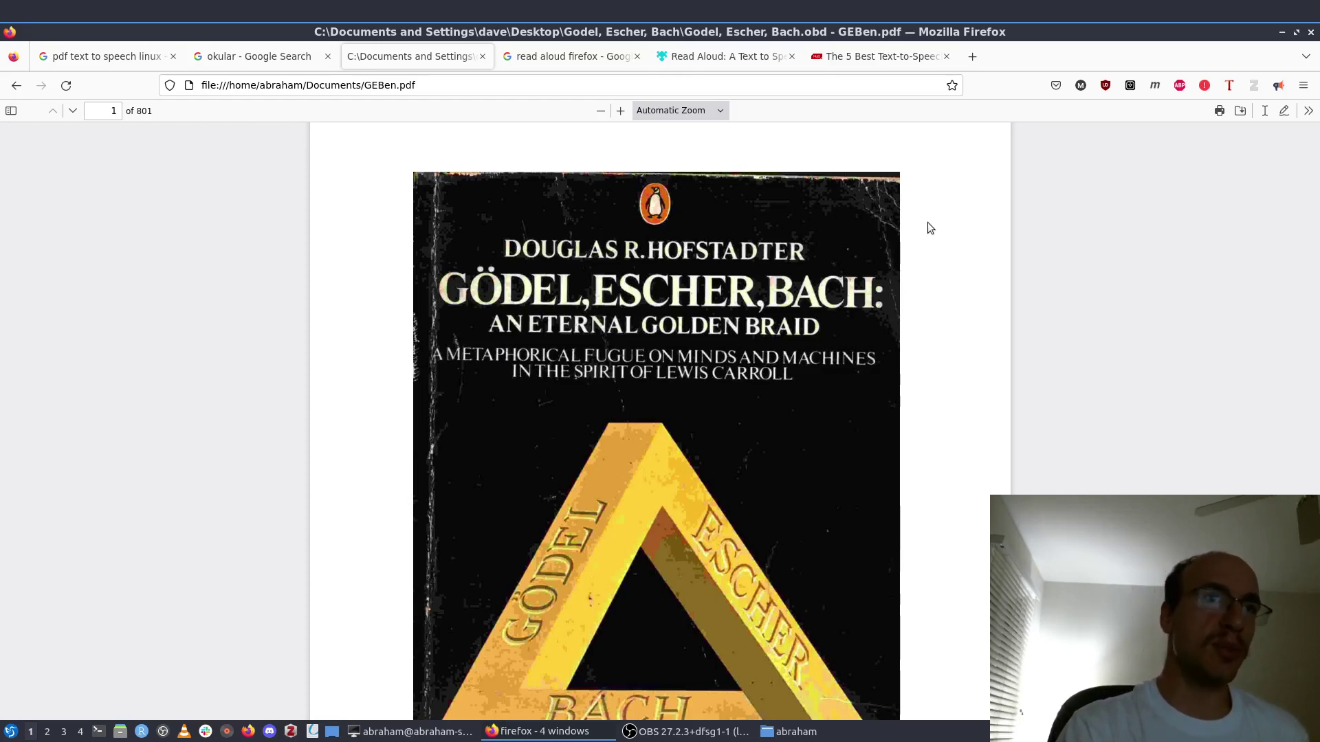
{"action": "scroll", "coordinate": [927, 227], "scroll_direction": "down", "scroll_amount": 2}
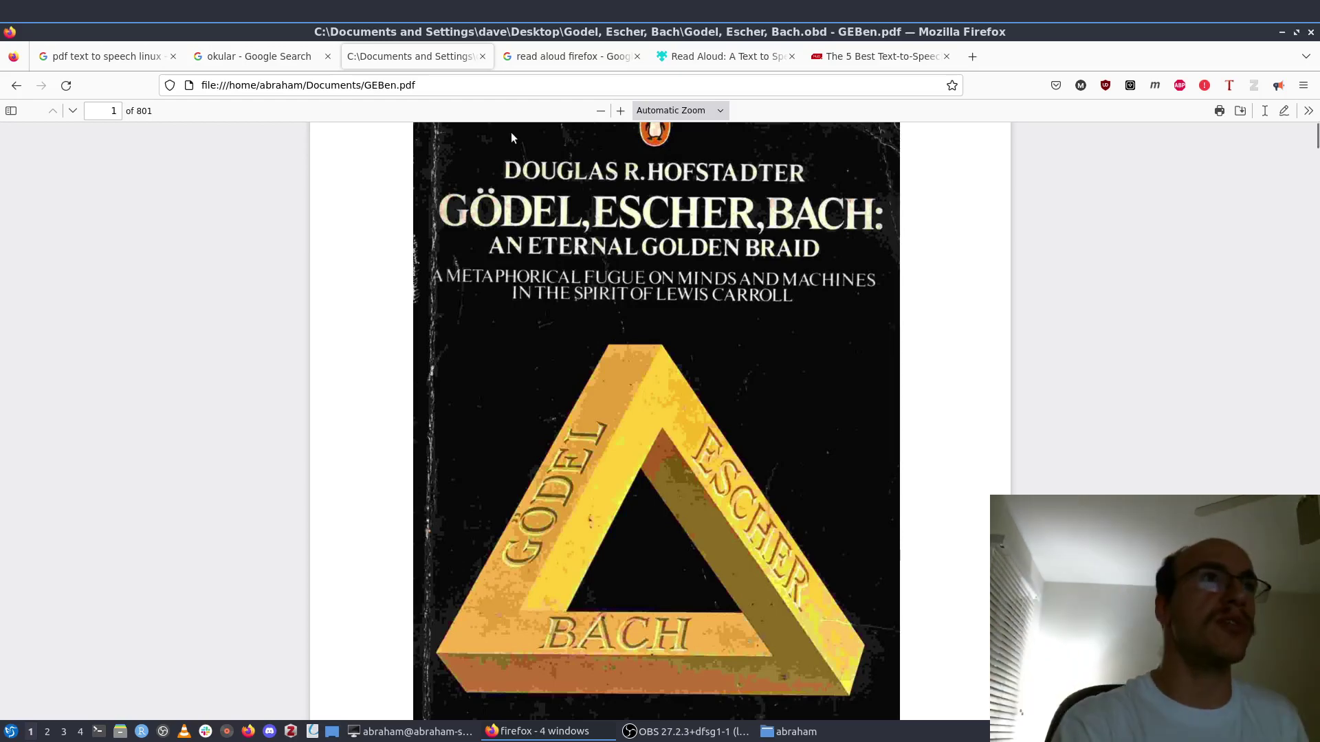
- Return to the 'pdf text to speech linux' Google results and scroll further down the list
{"action": "left_click", "coordinate": [103, 56]}
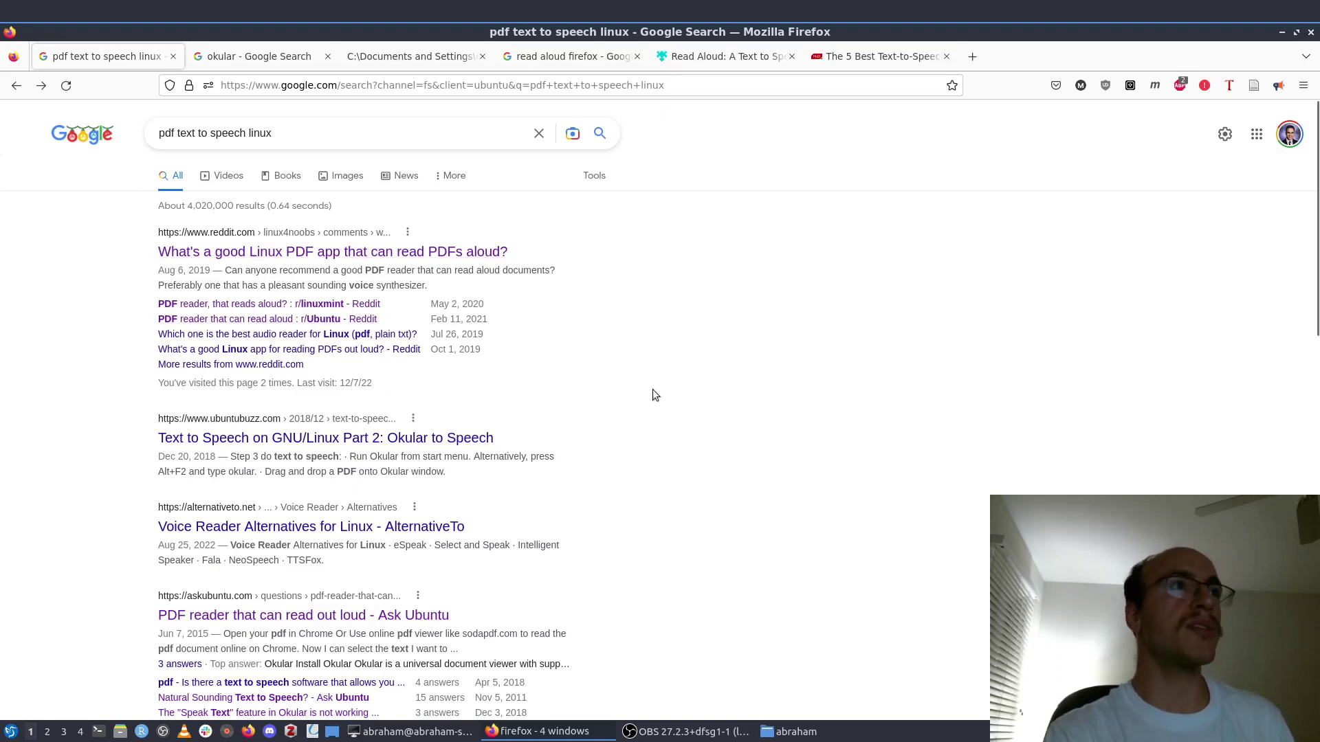
{"action": "scroll", "coordinate": [653, 389], "scroll_direction": "down", "scroll_amount": 3}
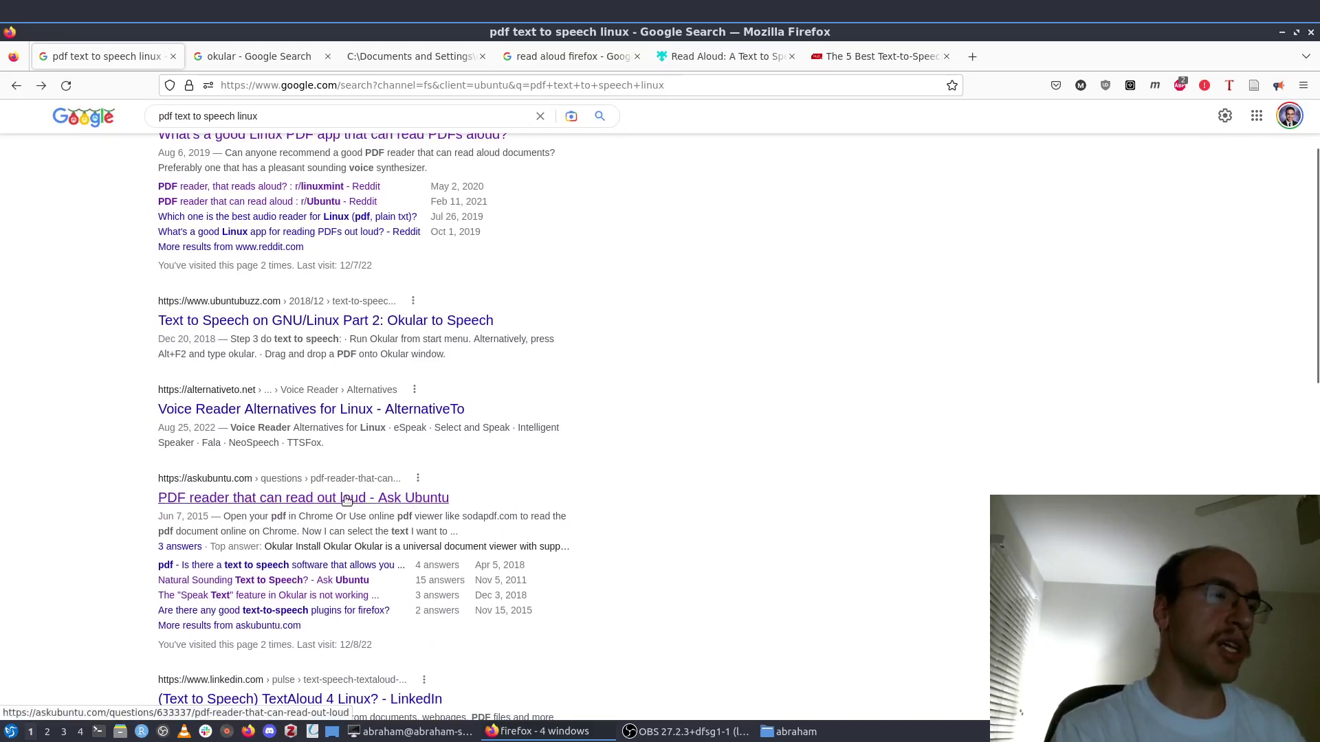
- Open Ask Ubuntu's 'PDF reader that can read out loud' and scroll to the readaloud and sodapdf.com answer
{"action": "left_click", "coordinate": [347, 500]}
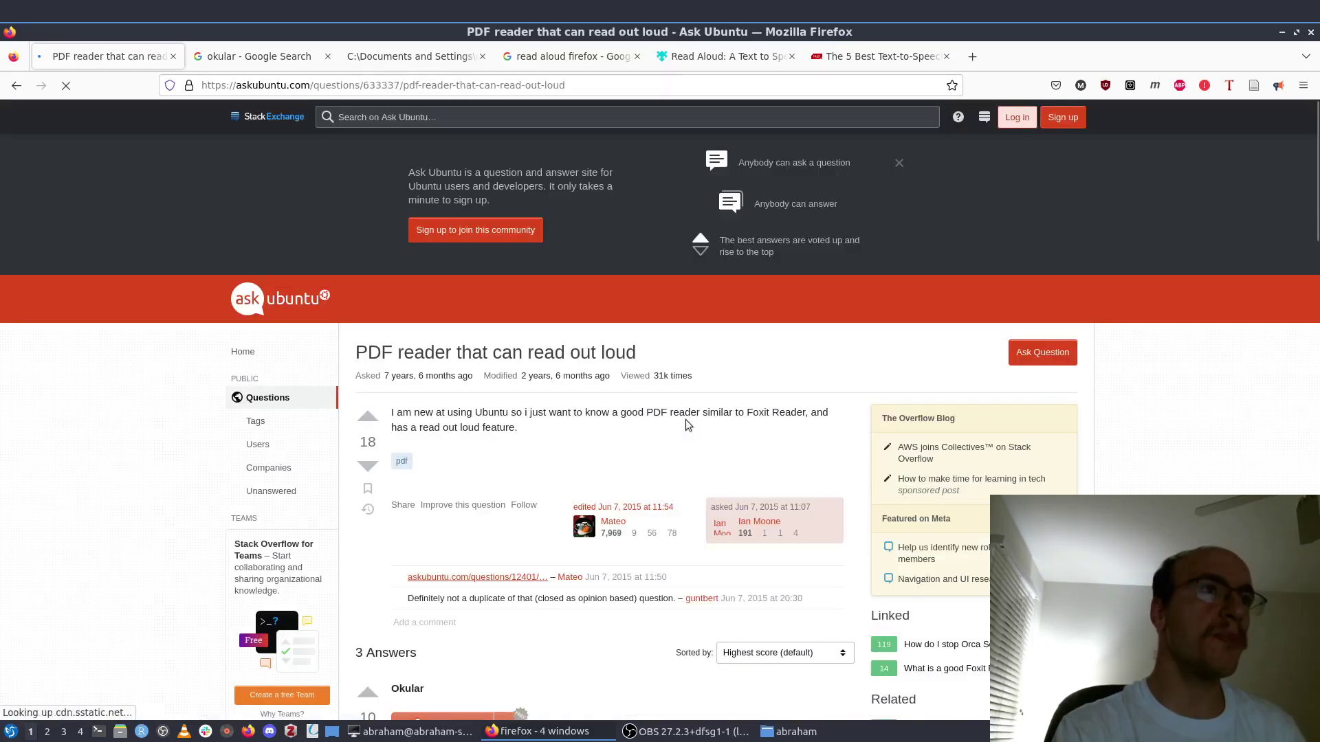
{"action": "scroll", "coordinate": [685, 420], "scroll_direction": "down", "scroll_amount": 5}
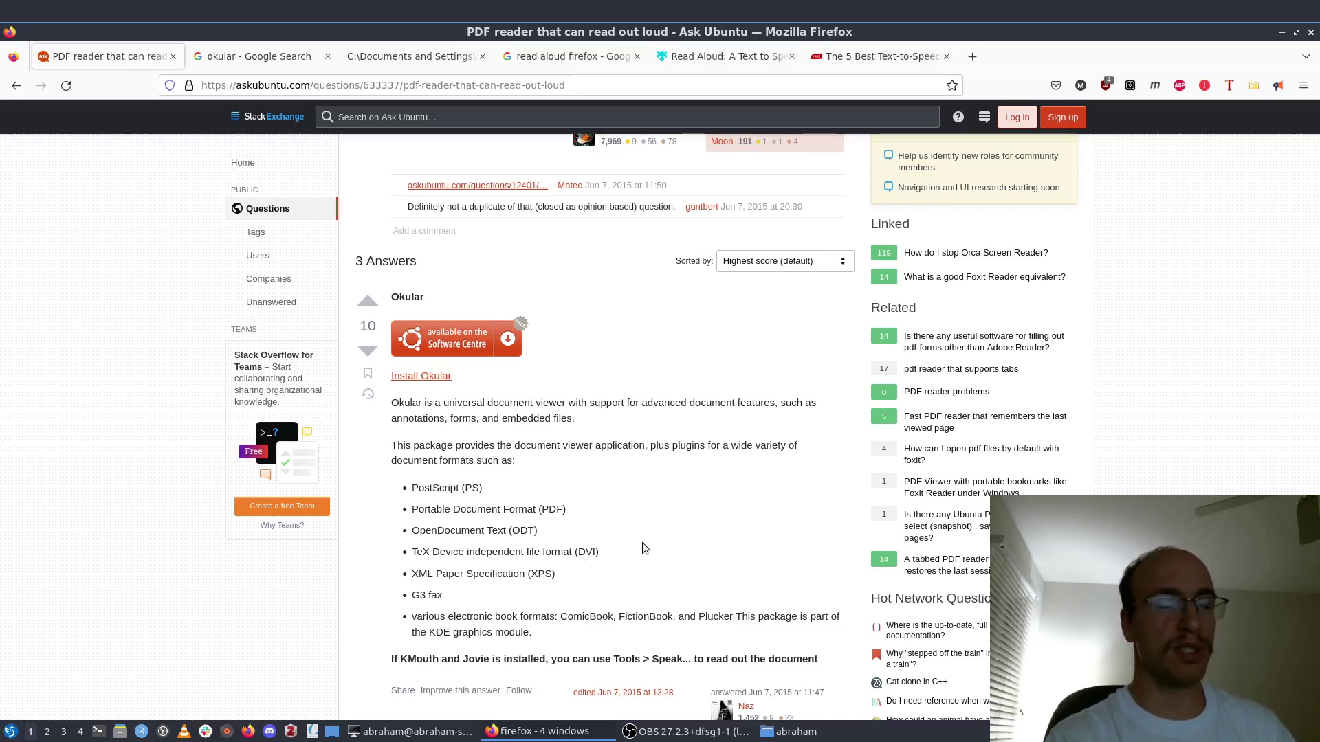
{"action": "scroll", "coordinate": [642, 543], "scroll_direction": "down", "scroll_amount": 1}
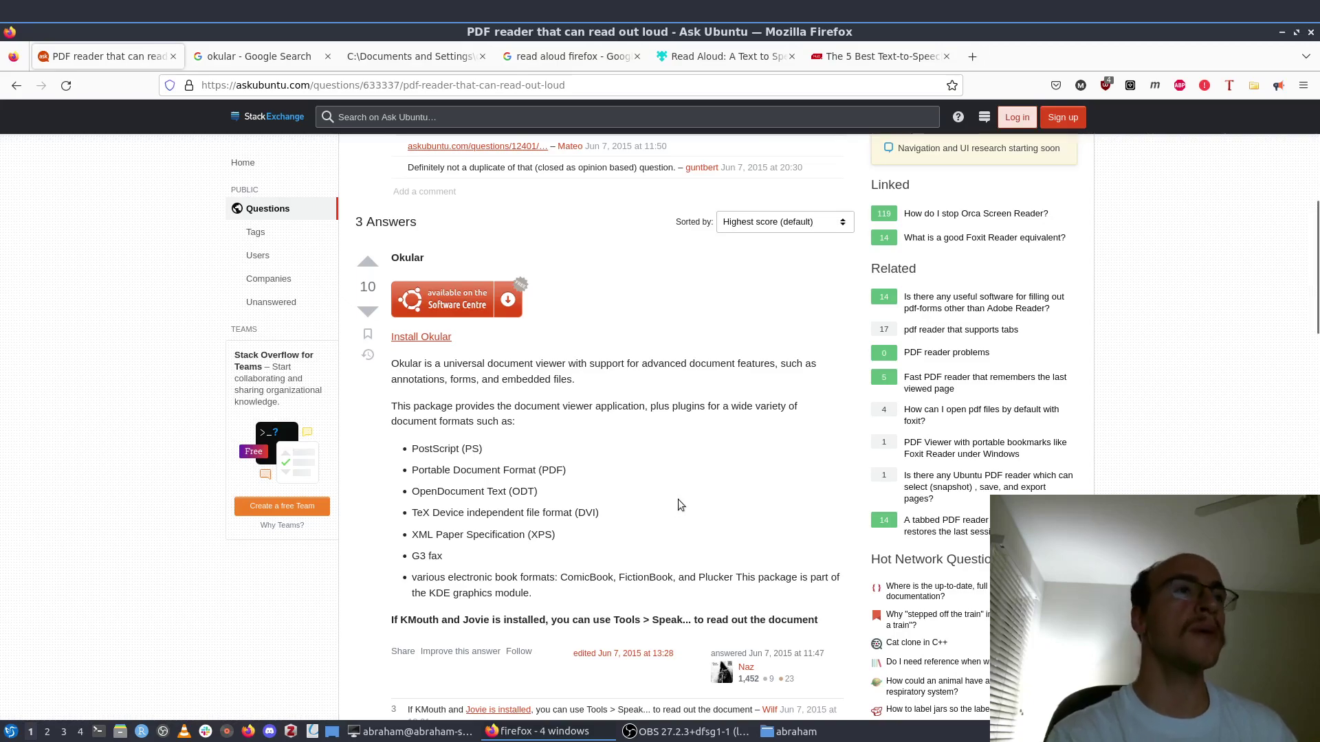
{"action": "scroll", "coordinate": [678, 502], "scroll_direction": "down", "scroll_amount": 2}
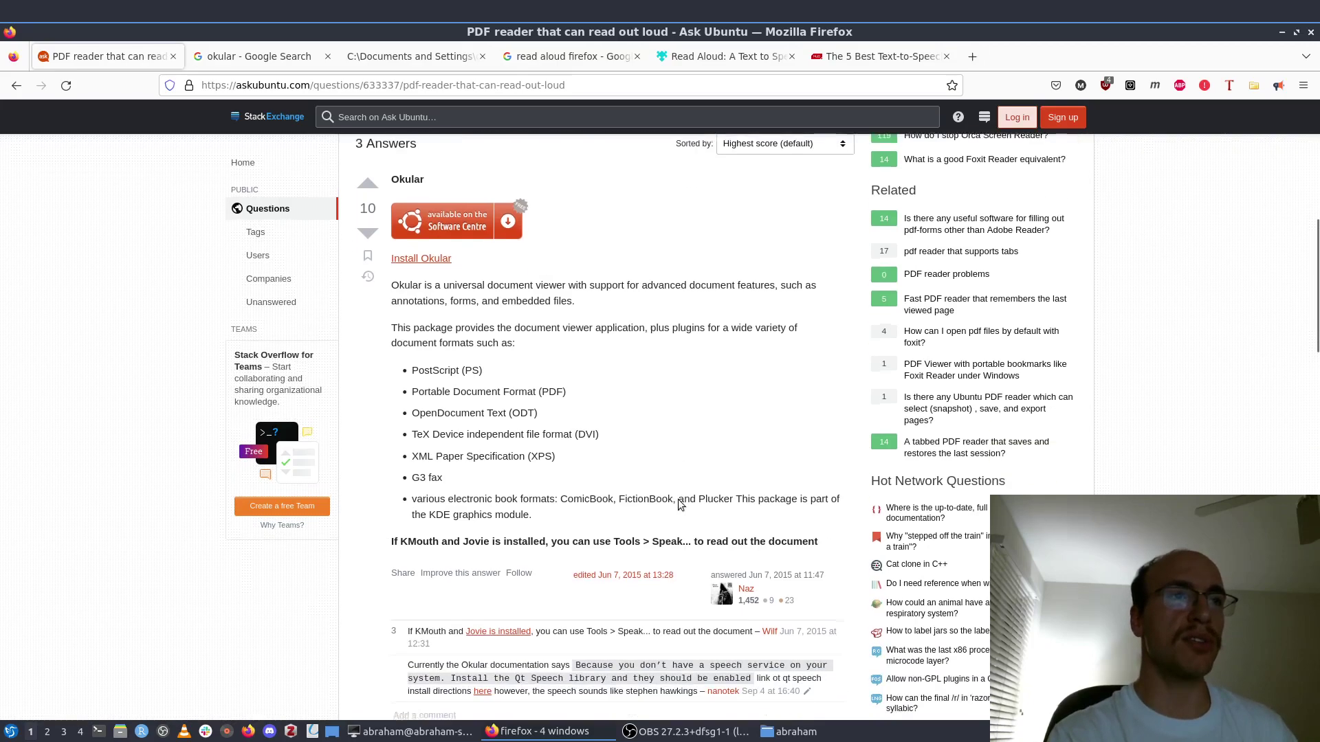
{"action": "scroll", "coordinate": [678, 504], "scroll_direction": "down", "scroll_amount": 1}
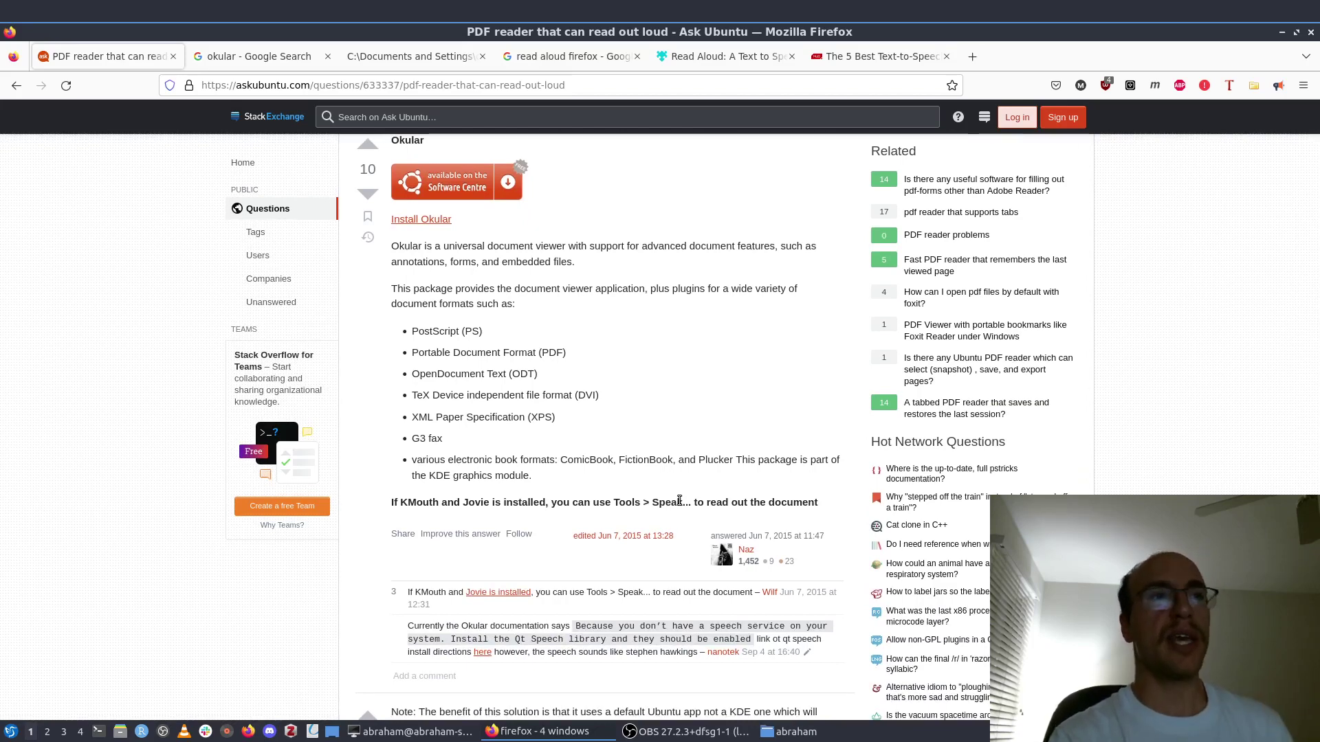
{"action": "scroll", "coordinate": [701, 432], "scroll_direction": "down", "scroll_amount": 5}
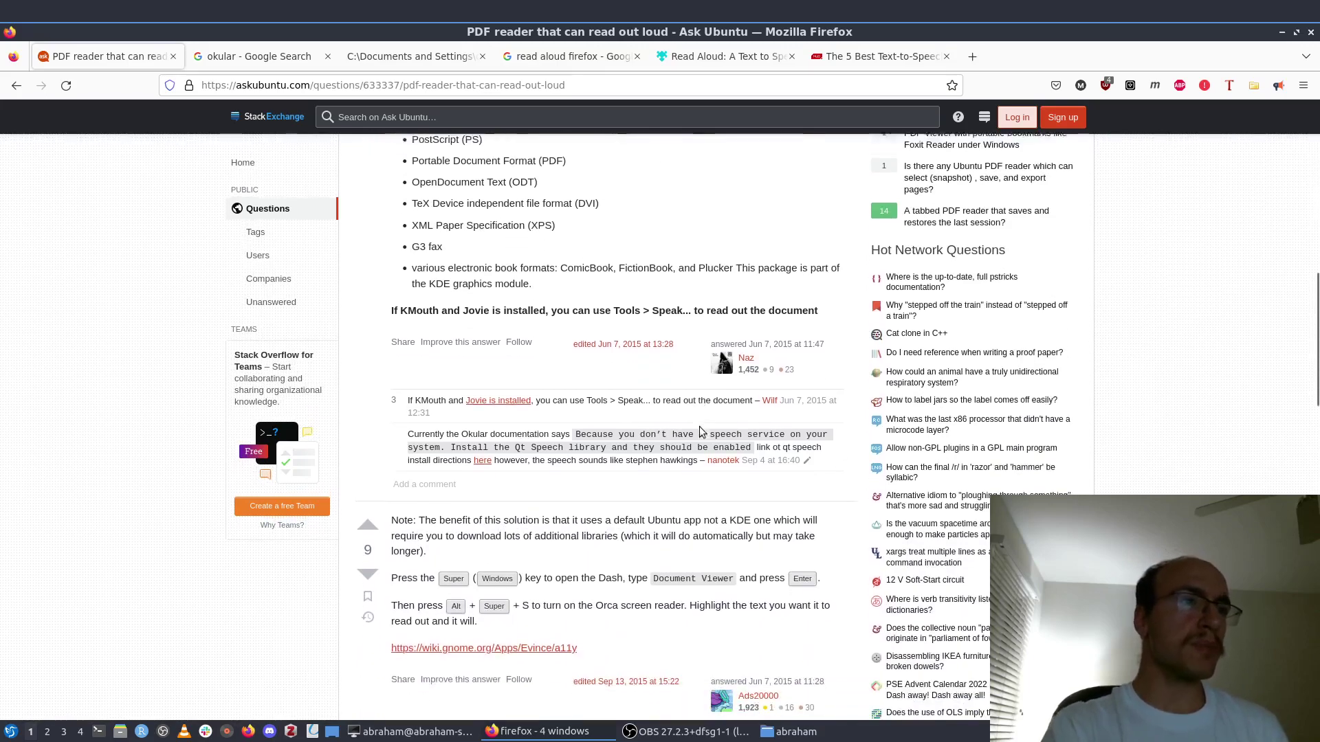
{"action": "scroll", "coordinate": [701, 432], "scroll_direction": "down", "scroll_amount": 2}
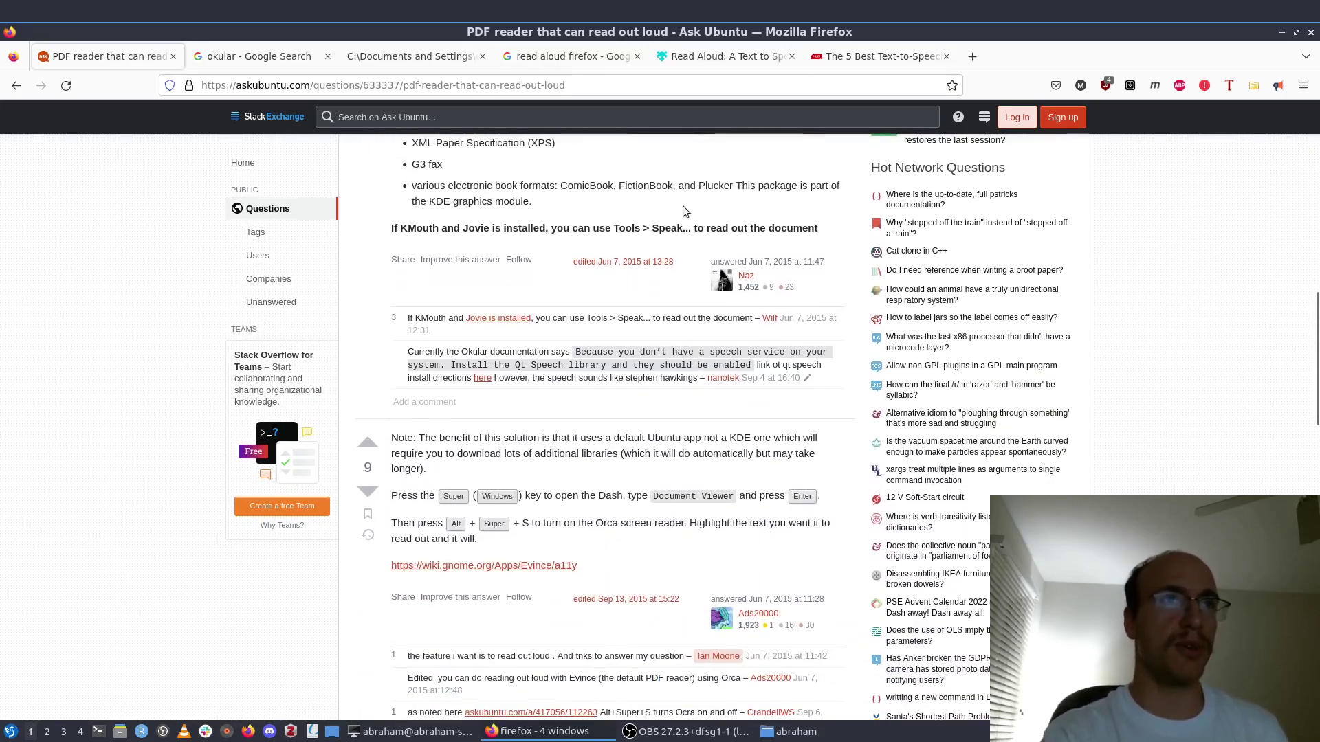
{"action": "scroll", "coordinate": [682, 205], "scroll_direction": "up", "scroll_amount": 4}
{"action": "scroll", "coordinate": [684, 207], "scroll_direction": "down", "scroll_amount": 5}
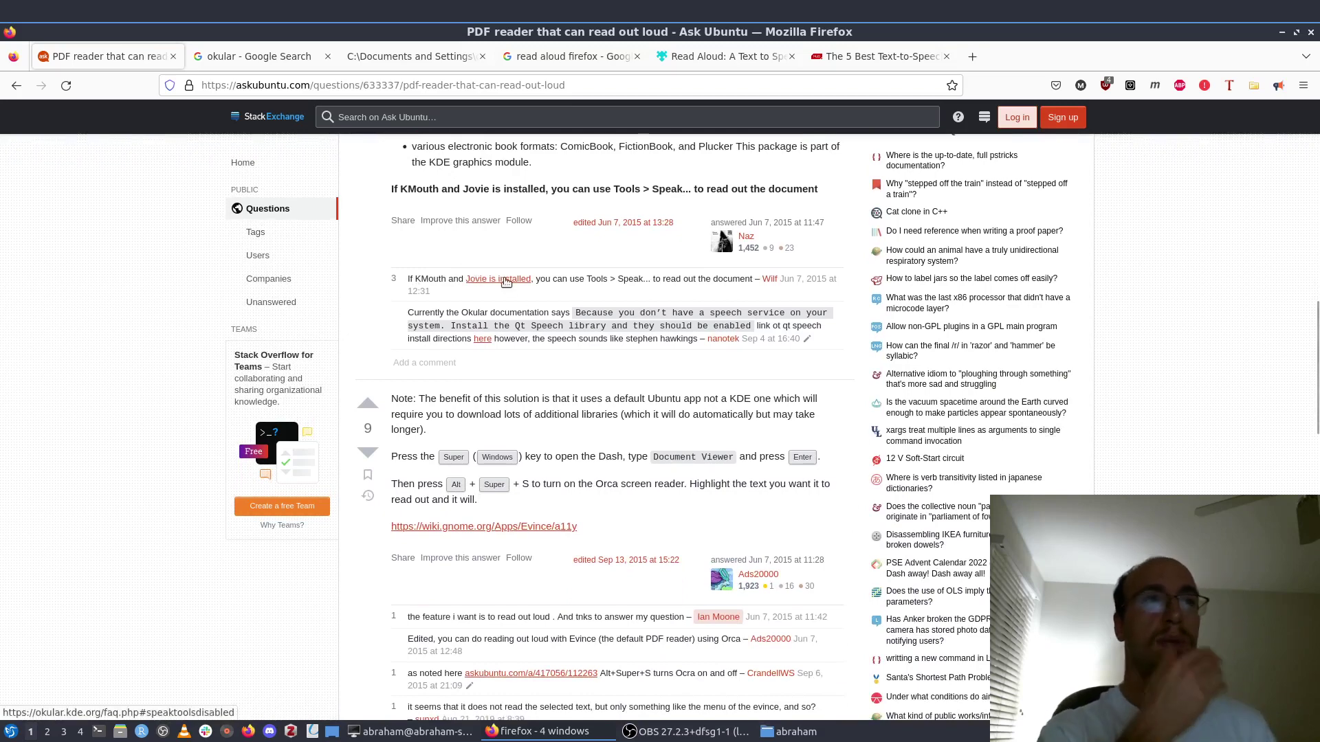
{"action": "scroll", "coordinate": [506, 283], "scroll_direction": "down", "scroll_amount": 4}
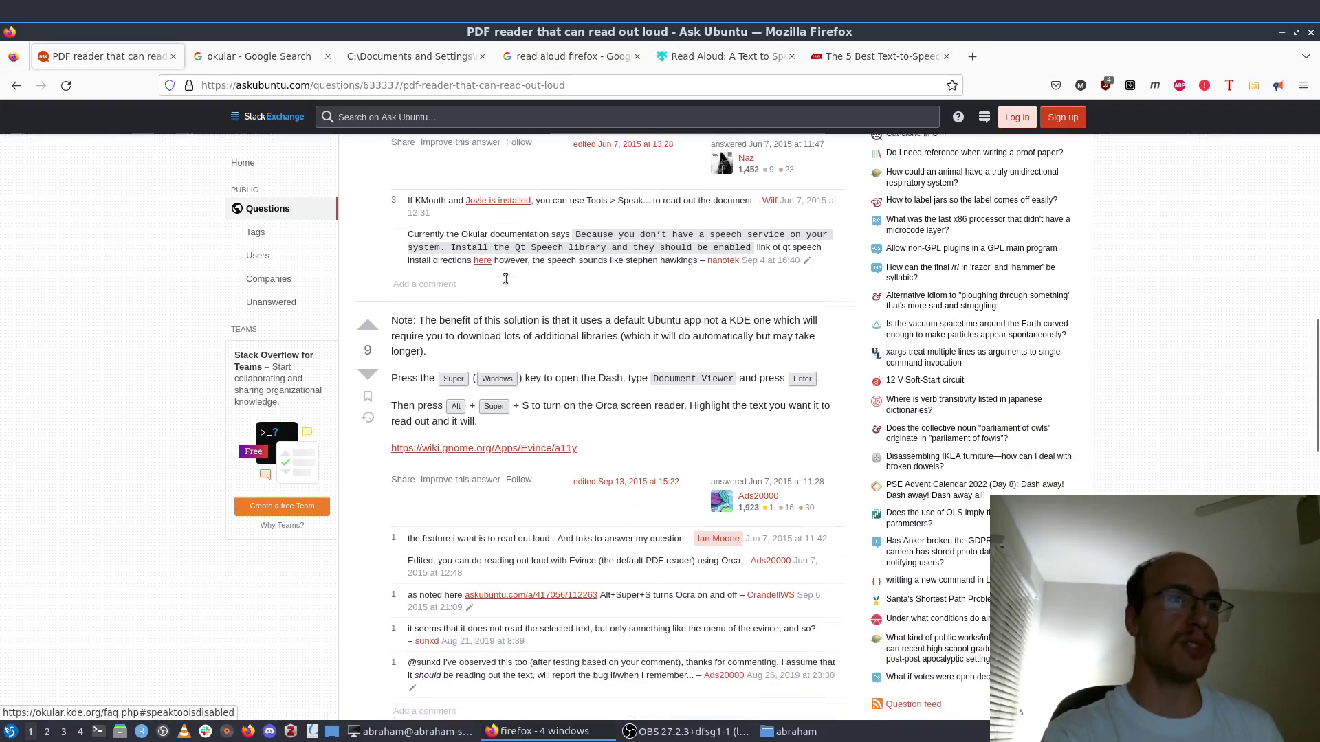
{"action": "scroll", "coordinate": [506, 283], "scroll_direction": "down", "scroll_amount": 3}
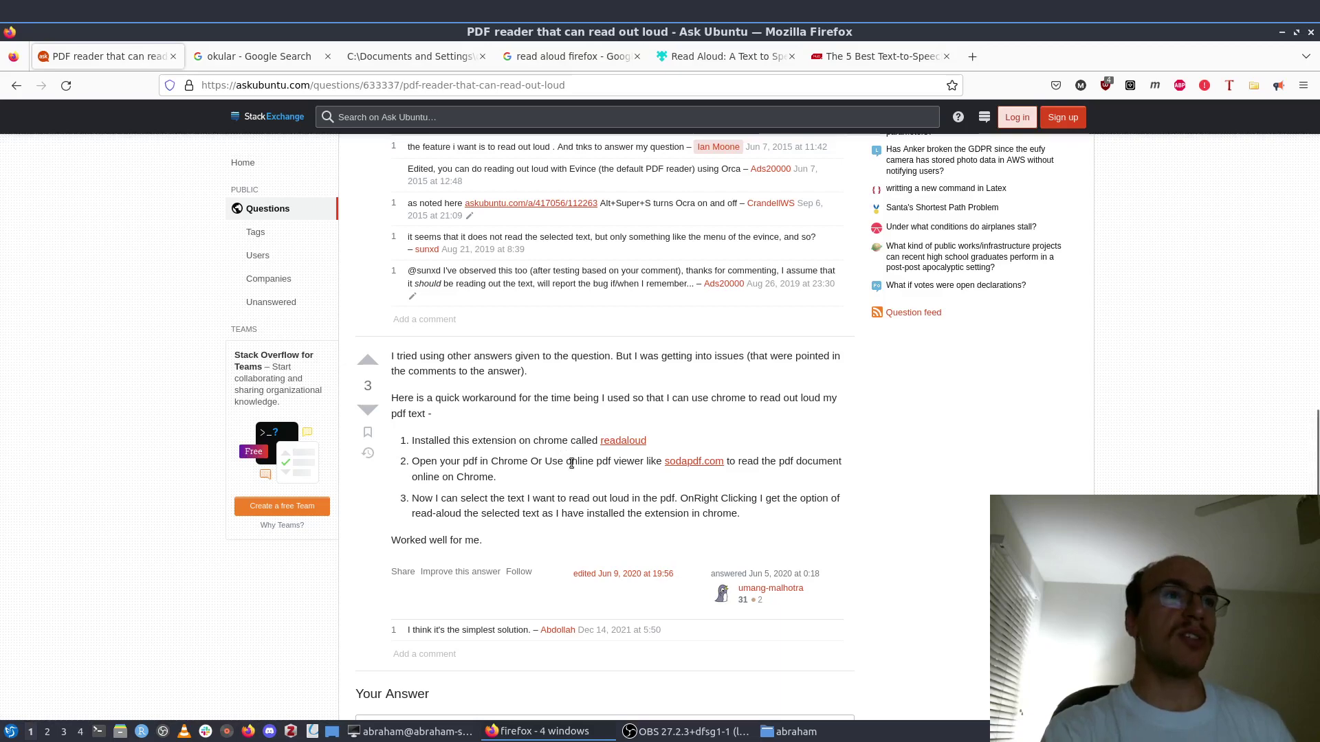
{"action": "scroll", "coordinate": [571, 464], "scroll_direction": "down", "scroll_amount": 1}
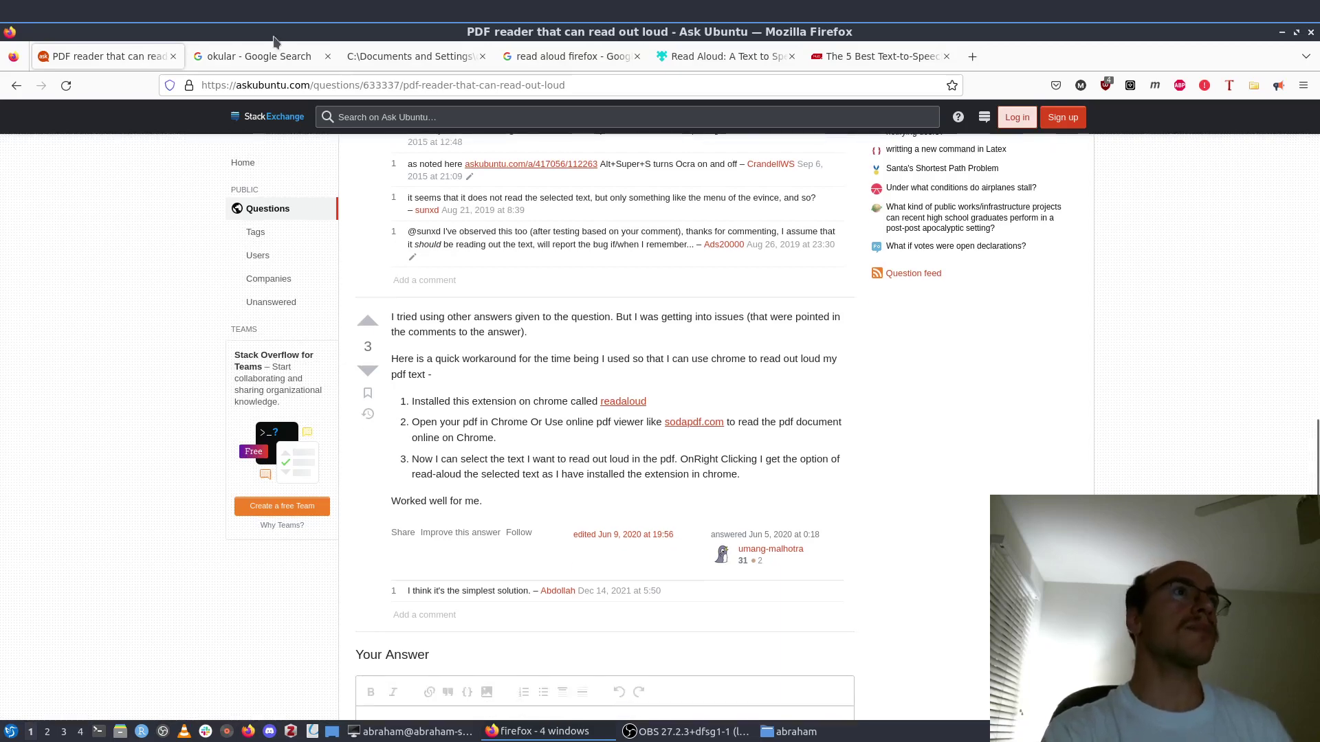
- Glance at the 'okular' search results, then switch to the 'read aloud firefox' results
{"action": "left_click", "coordinate": [253, 59]}
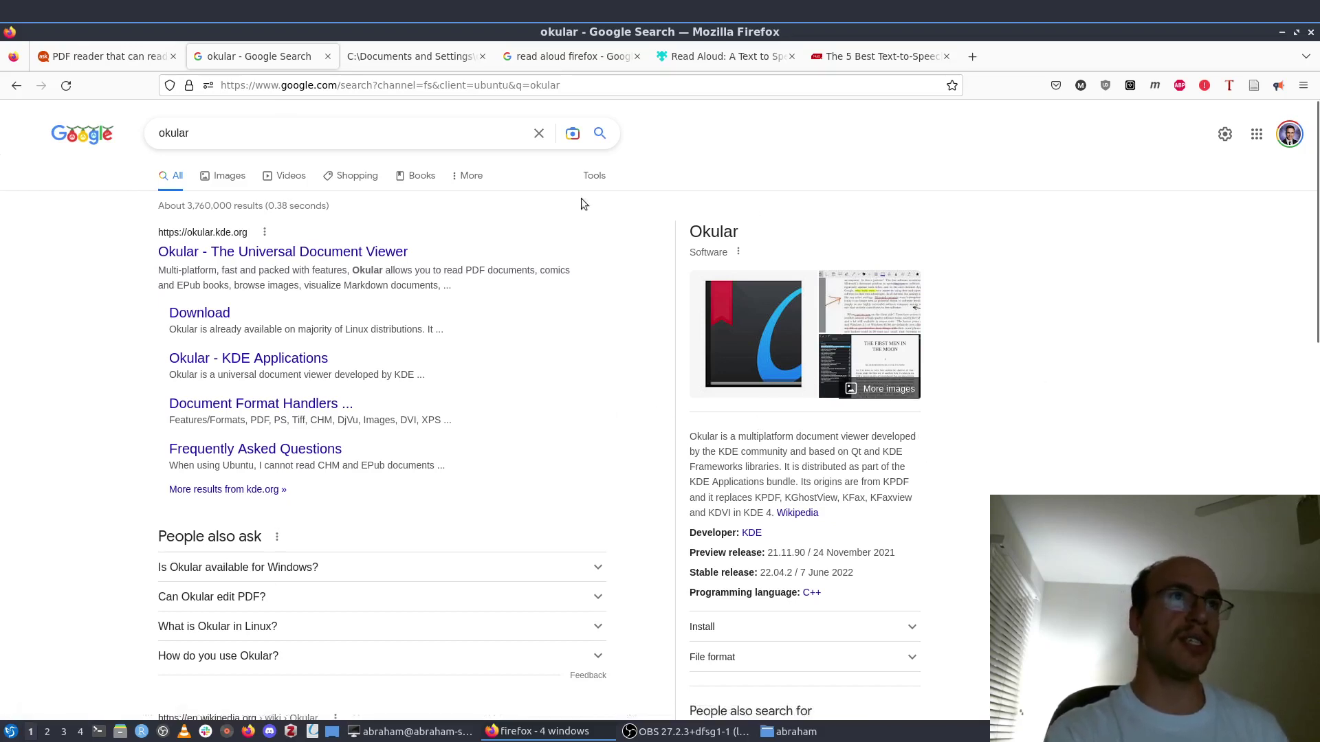
{"action": "left_click", "coordinate": [558, 57]}
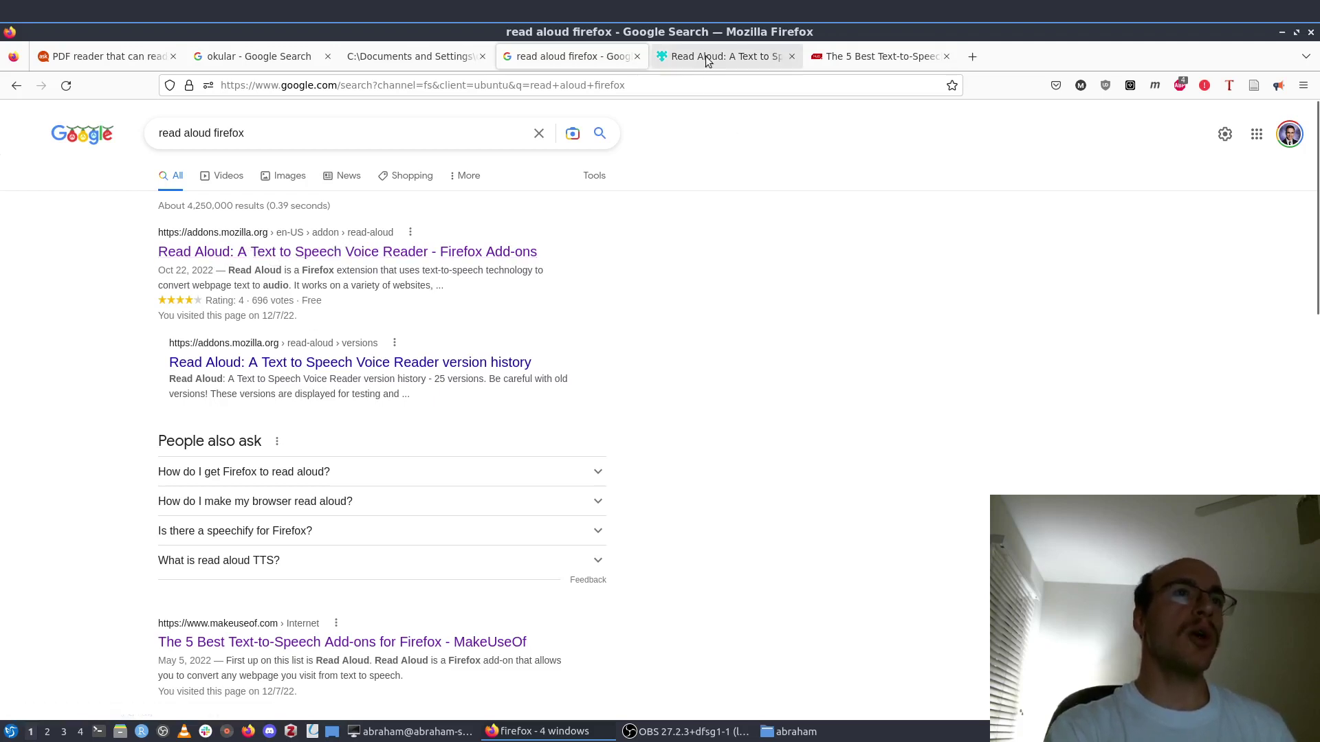
- Open the Read Aloud add-on page and view its example screenshot enlarged, then close it
{"action": "left_click", "coordinate": [789, 57]}
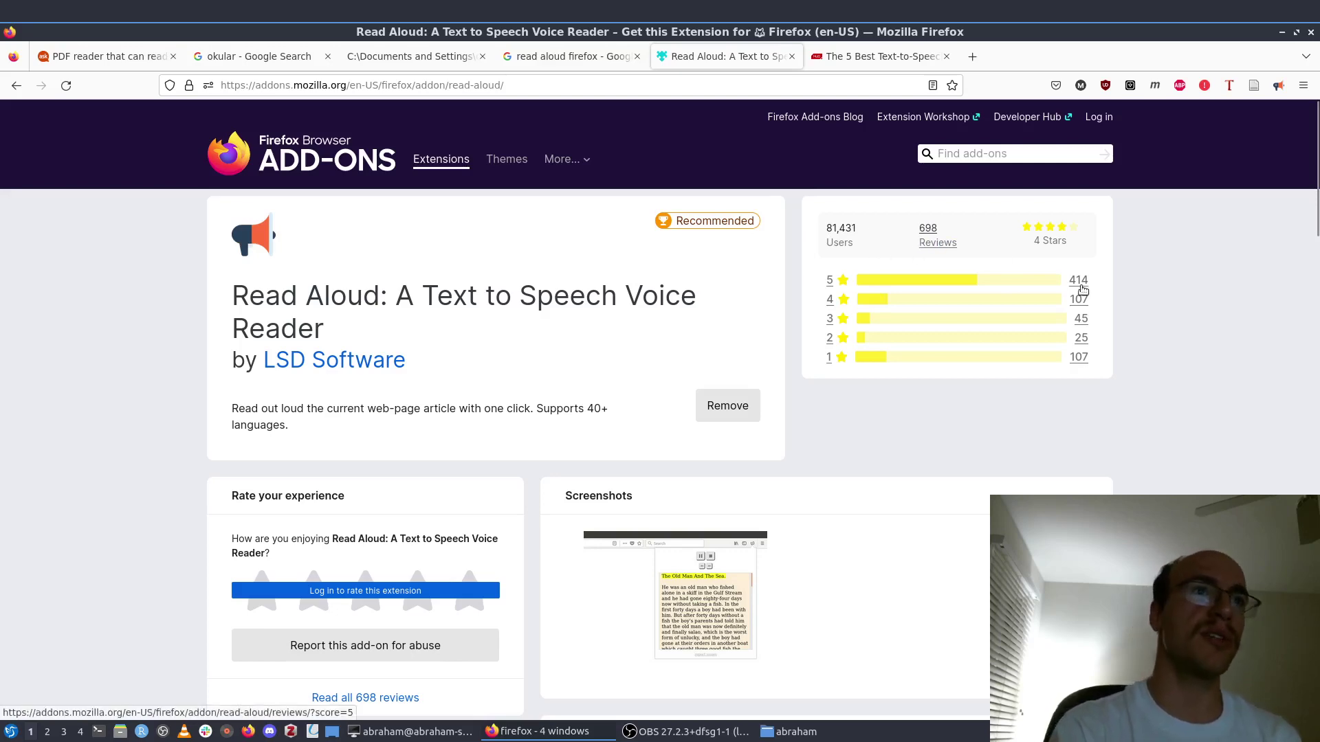
{"action": "scroll", "coordinate": [1082, 290], "scroll_direction": "down", "scroll_amount": 4}
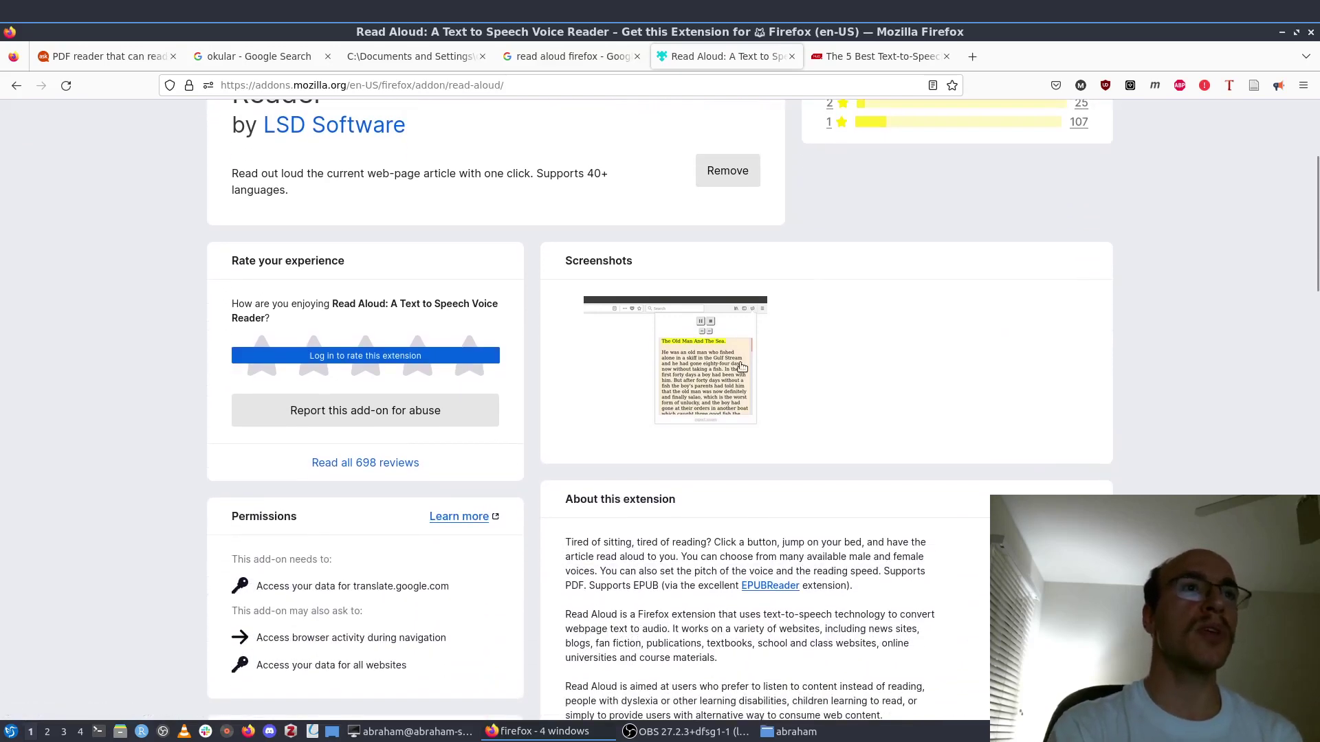
{"action": "left_click", "coordinate": [734, 366]}
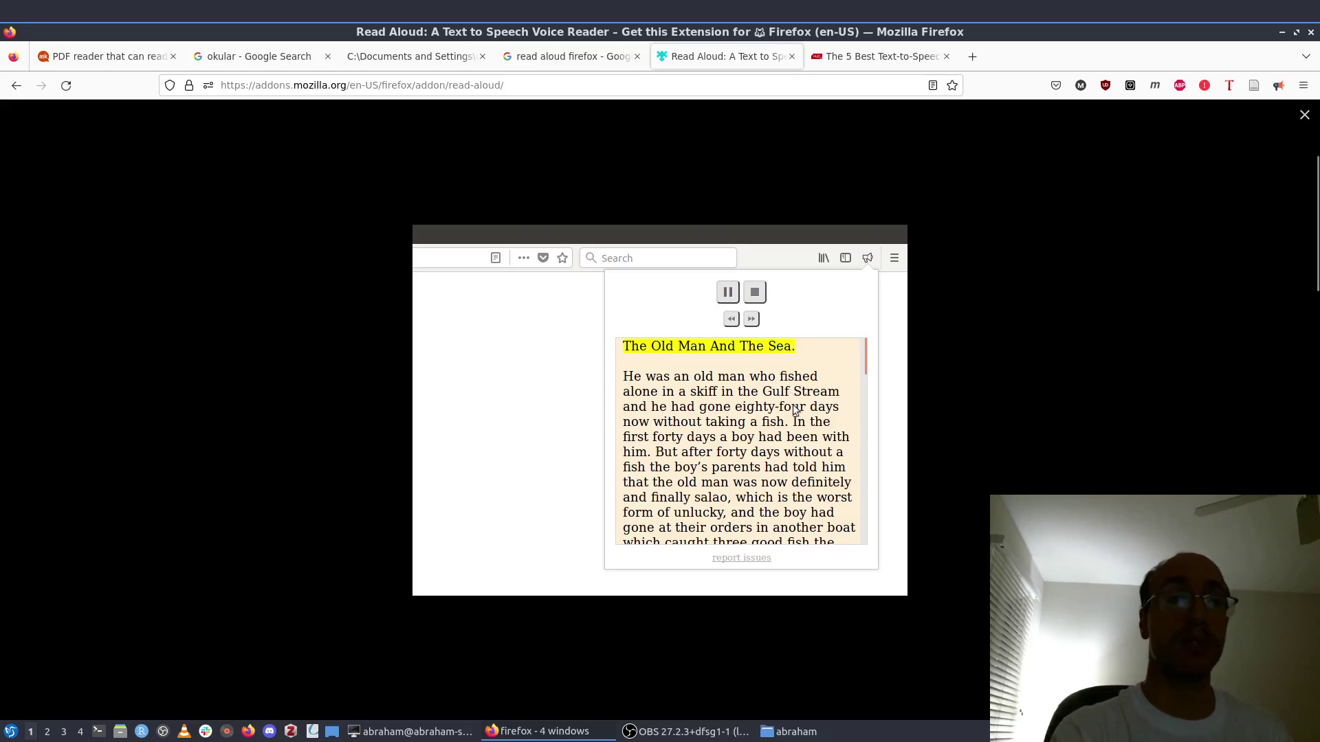
{"action": "left_click", "coordinate": [1304, 116]}
{"action": "scroll", "coordinate": [1115, 307], "scroll_direction": "down", "scroll_amount": 3}
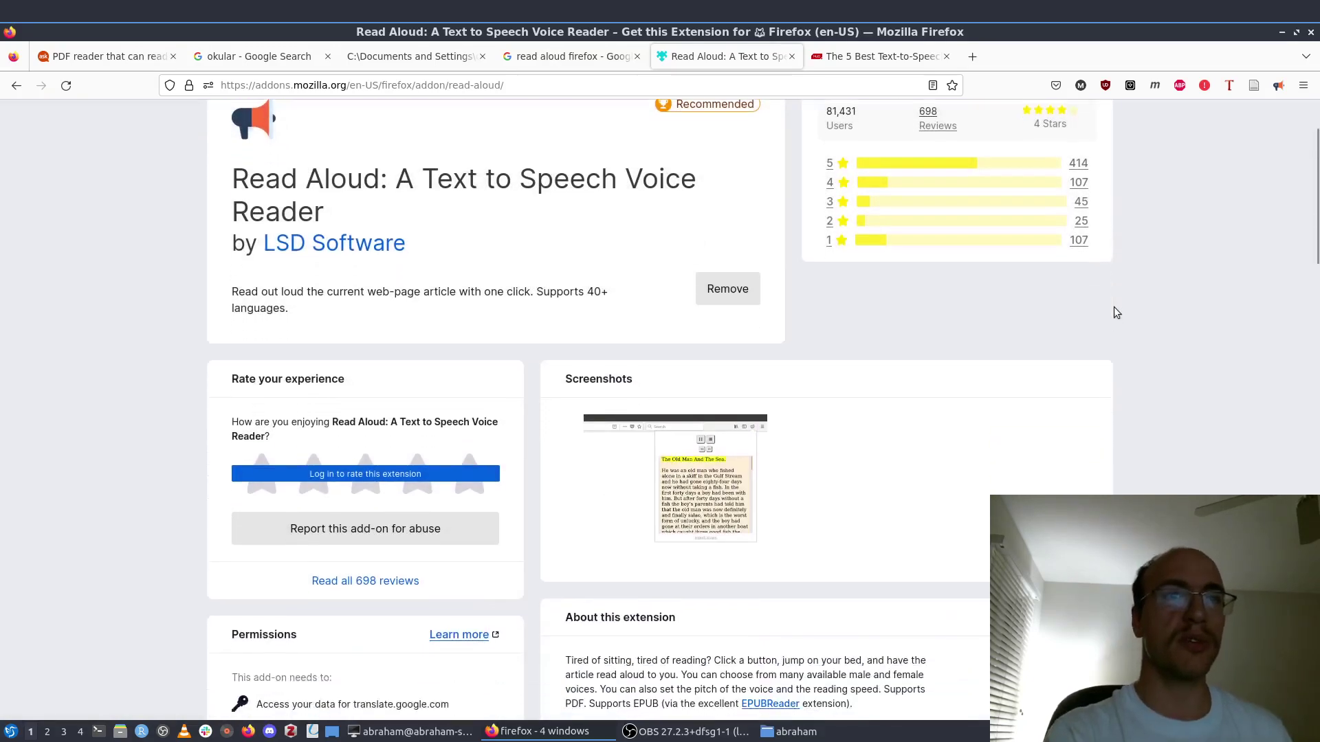
{"action": "scroll", "coordinate": [1115, 308], "scroll_direction": "up", "scroll_amount": 2}
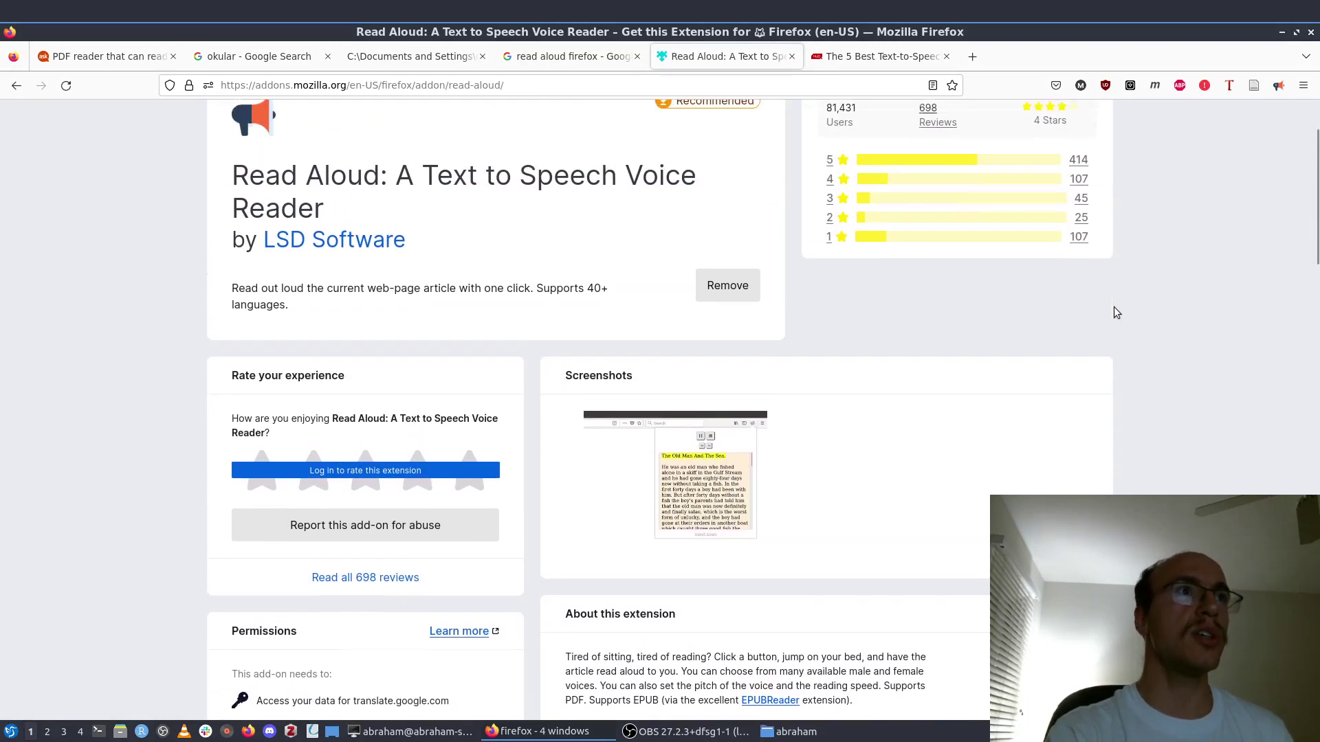
{"action": "scroll", "coordinate": [1115, 308], "scroll_direction": "down", "scroll_amount": 7}
{"action": "scroll", "coordinate": [1115, 309], "scroll_direction": "down", "scroll_amount": 1}
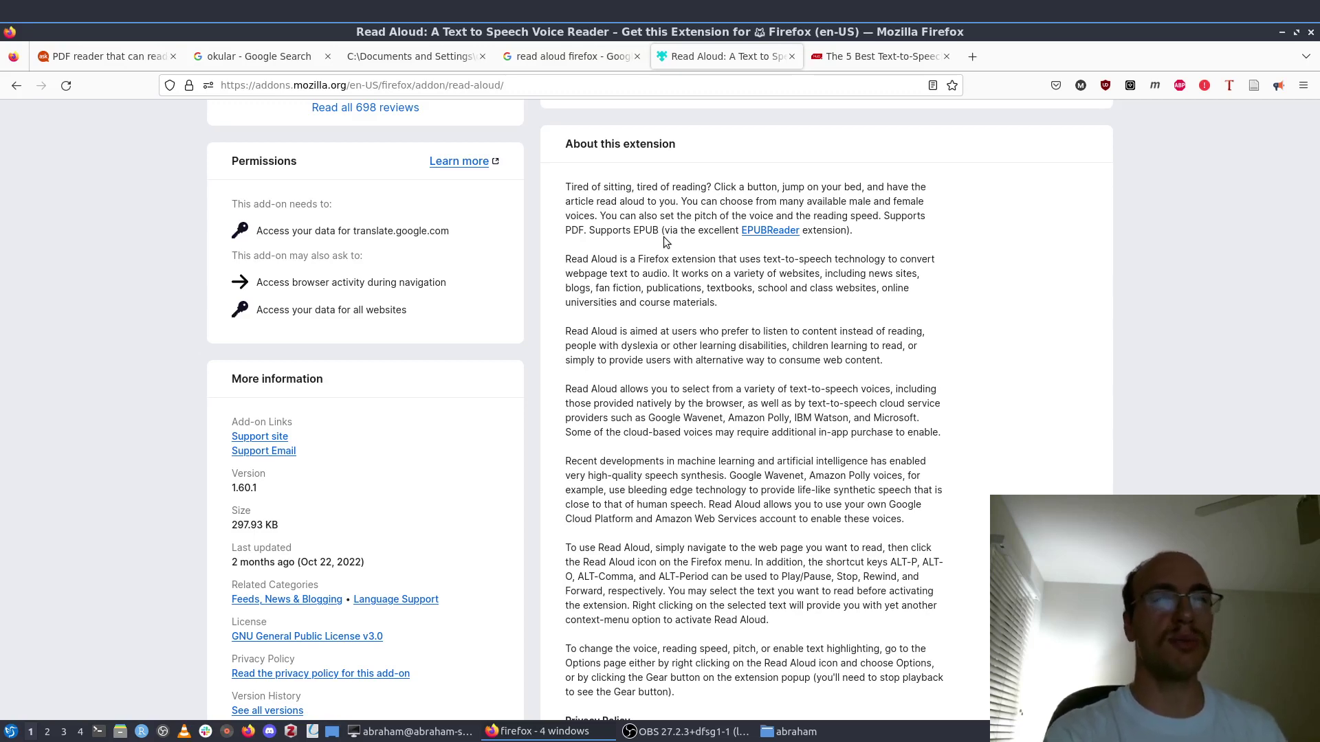
{"action": "scroll", "coordinate": [665, 242], "scroll_direction": "down", "scroll_amount": 1}
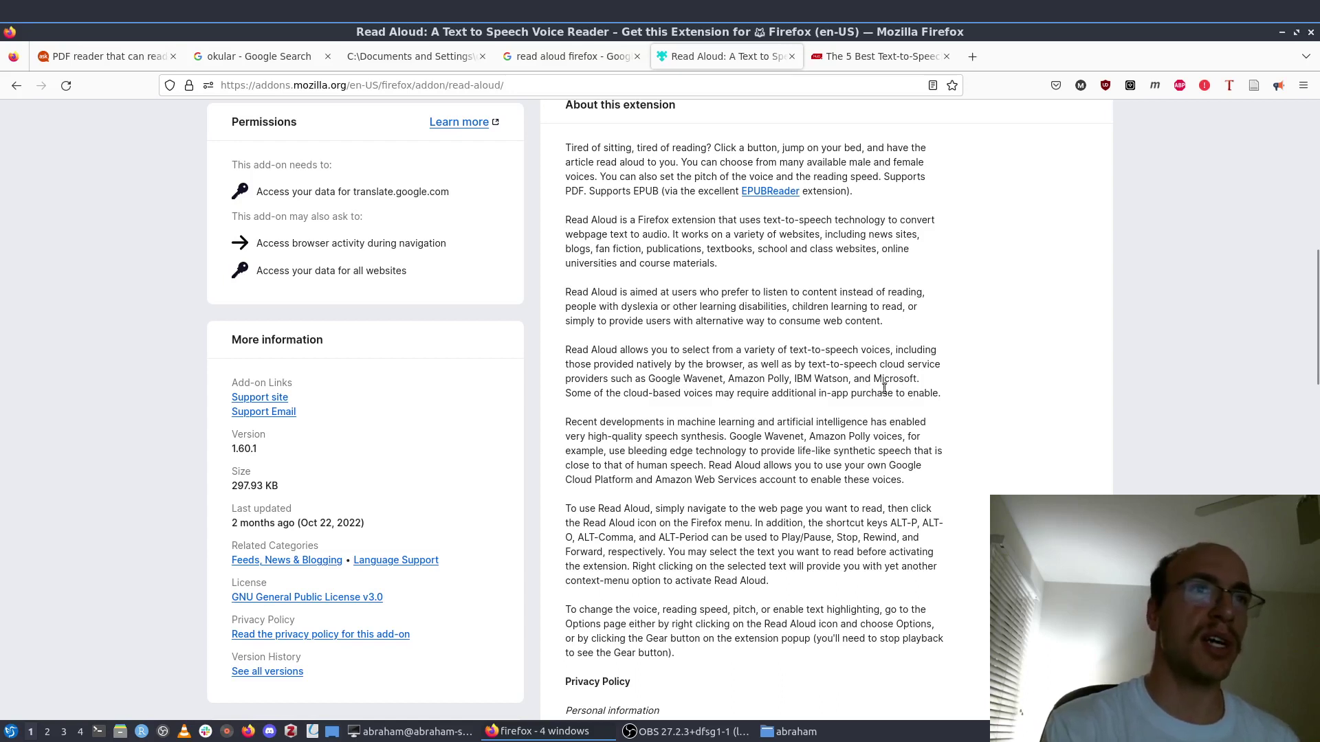
{"action": "scroll", "coordinate": [903, 350], "scroll_direction": "down", "scroll_amount": 2}
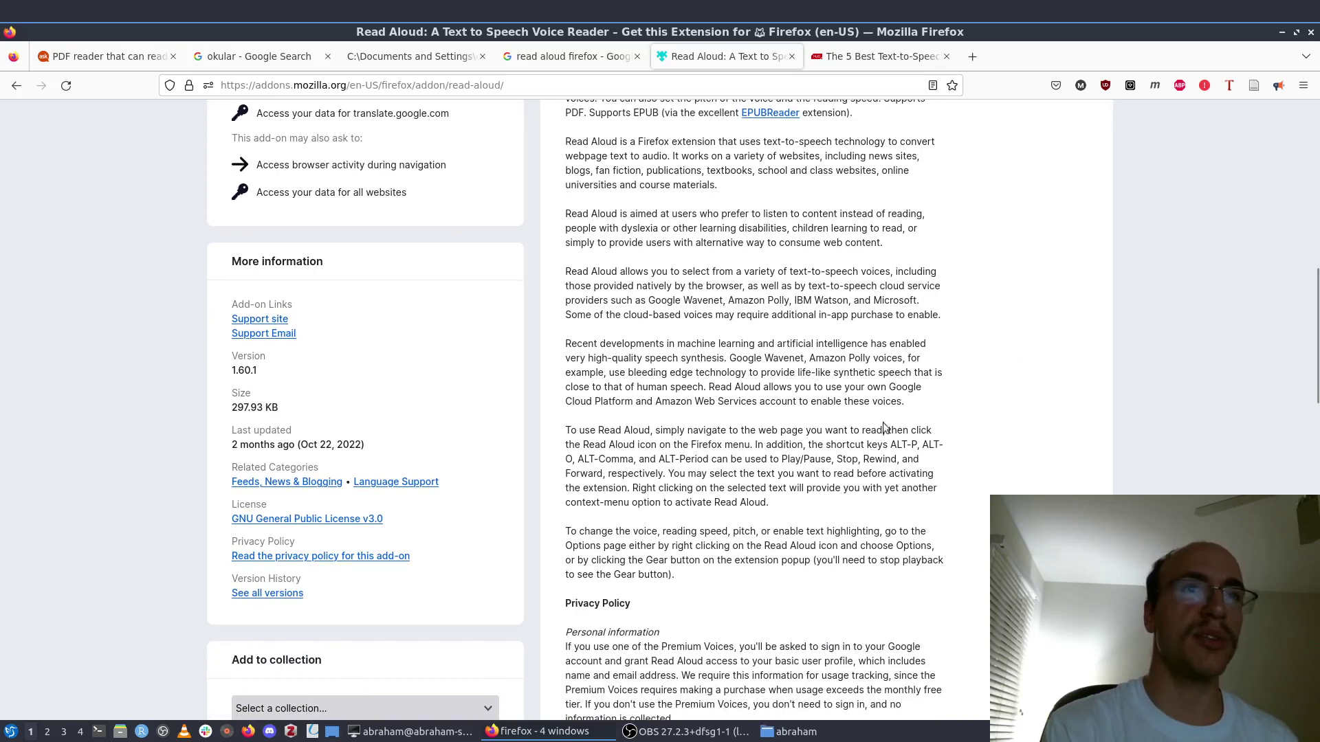
- Open Read Aloud's settings and scroll the Voice list down to the Microsoft premium voices
{"action": "left_click", "coordinate": [1280, 86]}
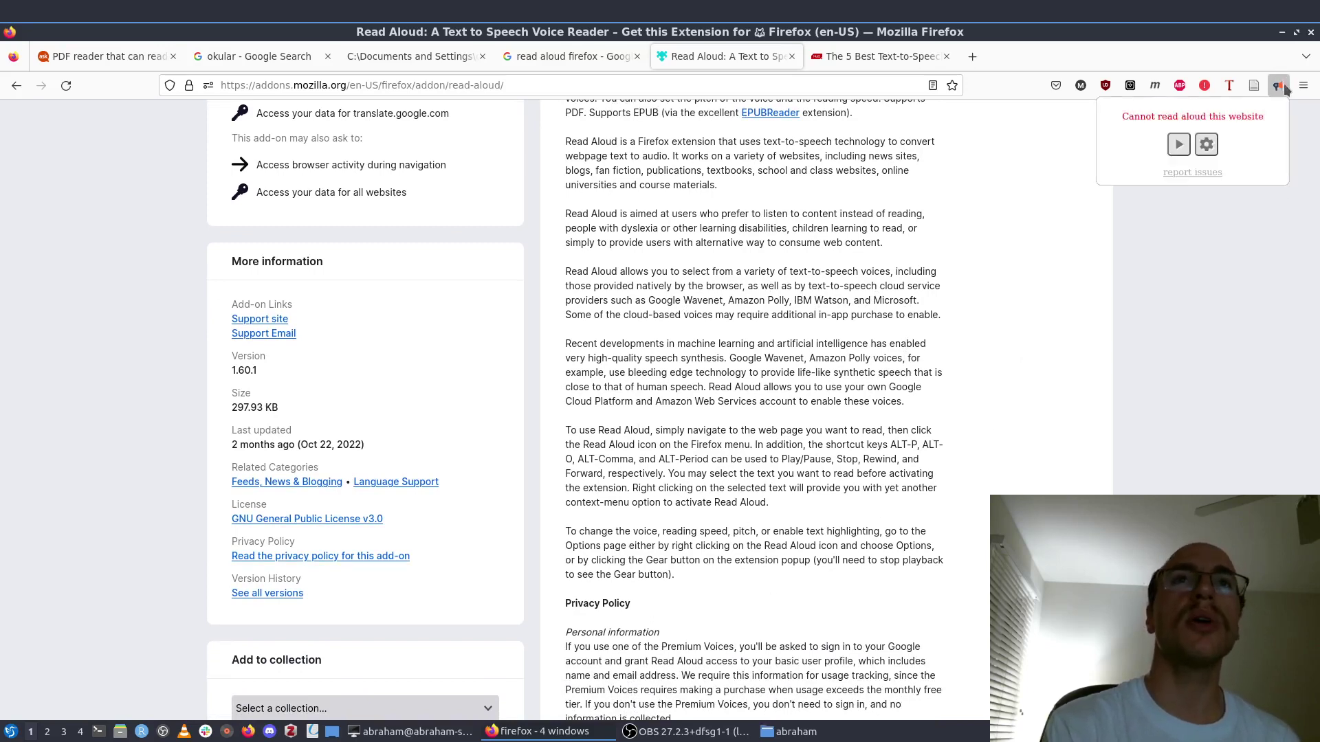
{"action": "left_click", "coordinate": [1206, 145]}
{"action": "left_click", "coordinate": [1165, 121]}
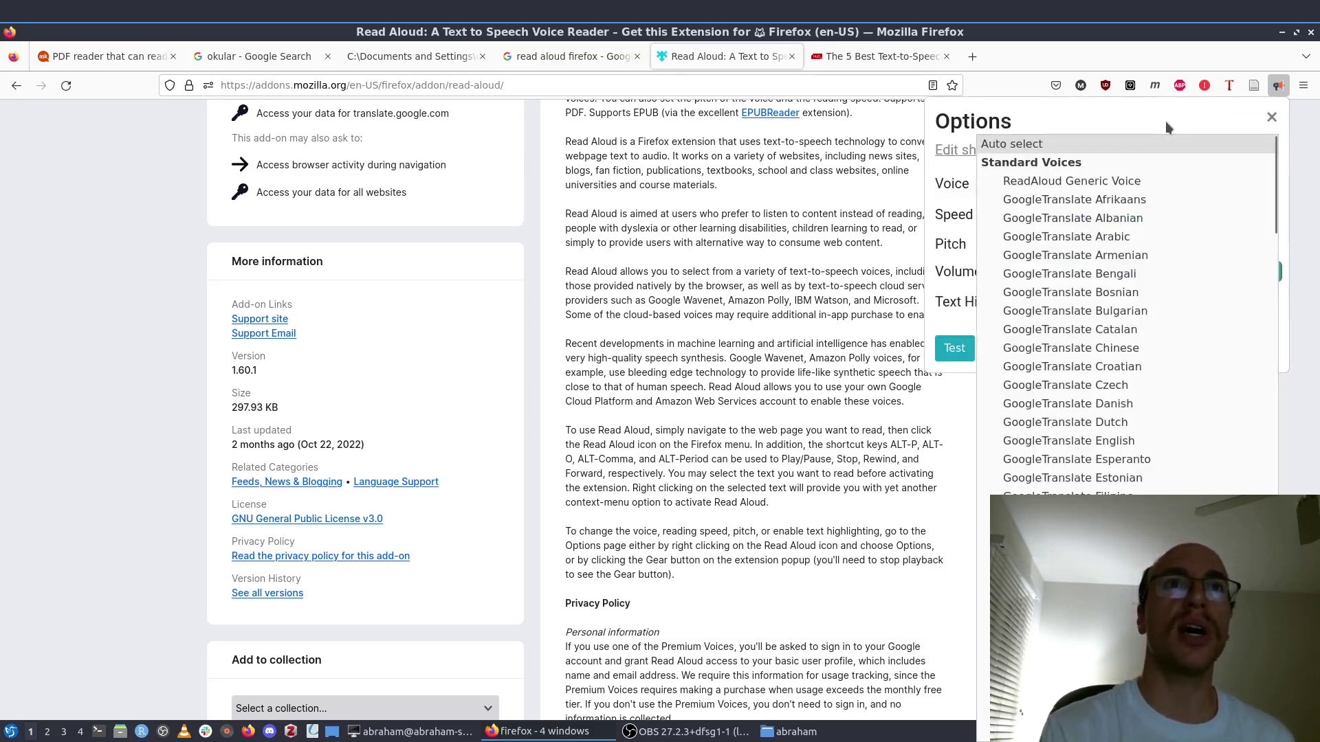
{"action": "left_click_drag", "start_coordinate": [1273, 175], "coordinate": [1231, 568]}
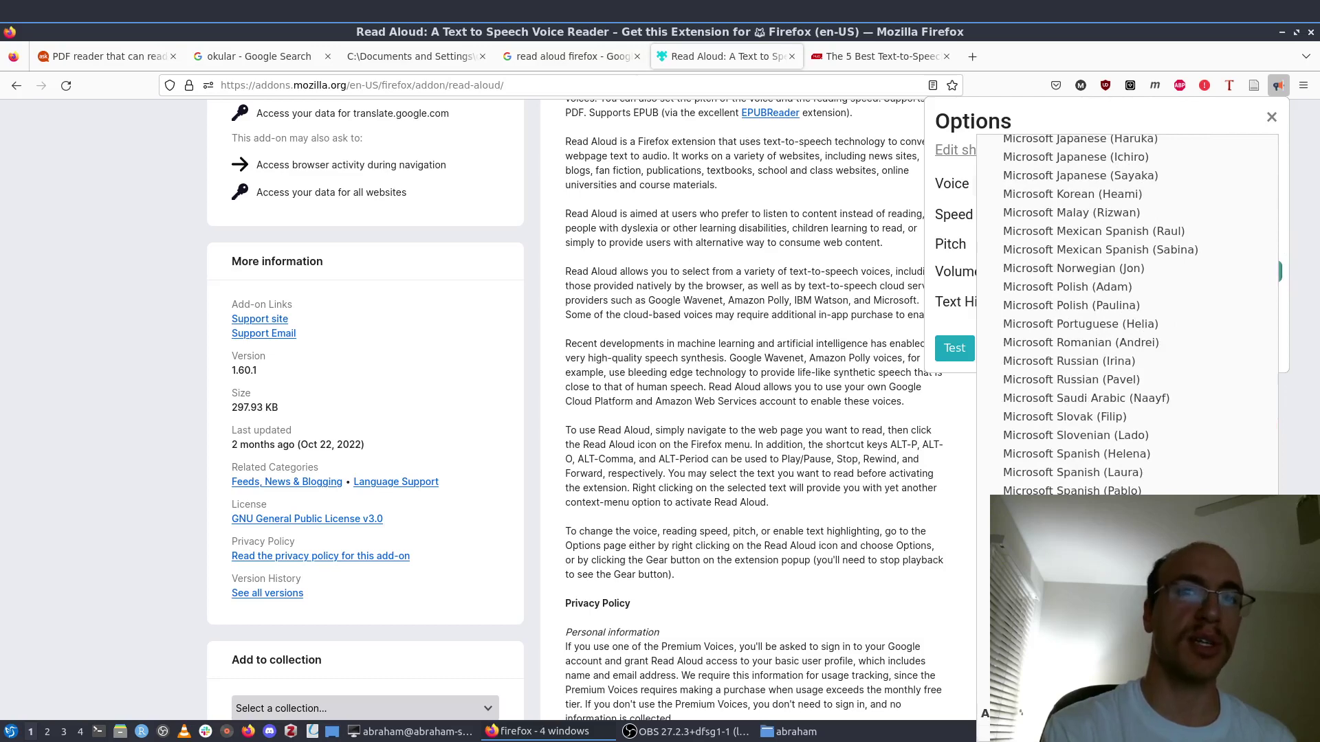
{"action": "mouse_move", "coordinate": [1231, 568]}
{"action": "left_mouse_down"}
{"action": "mouse_move", "coordinate": [1230, 481]}
{"action": "mouse_move", "coordinate": [1231, 568]}
{"action": "left_mouse_up"}
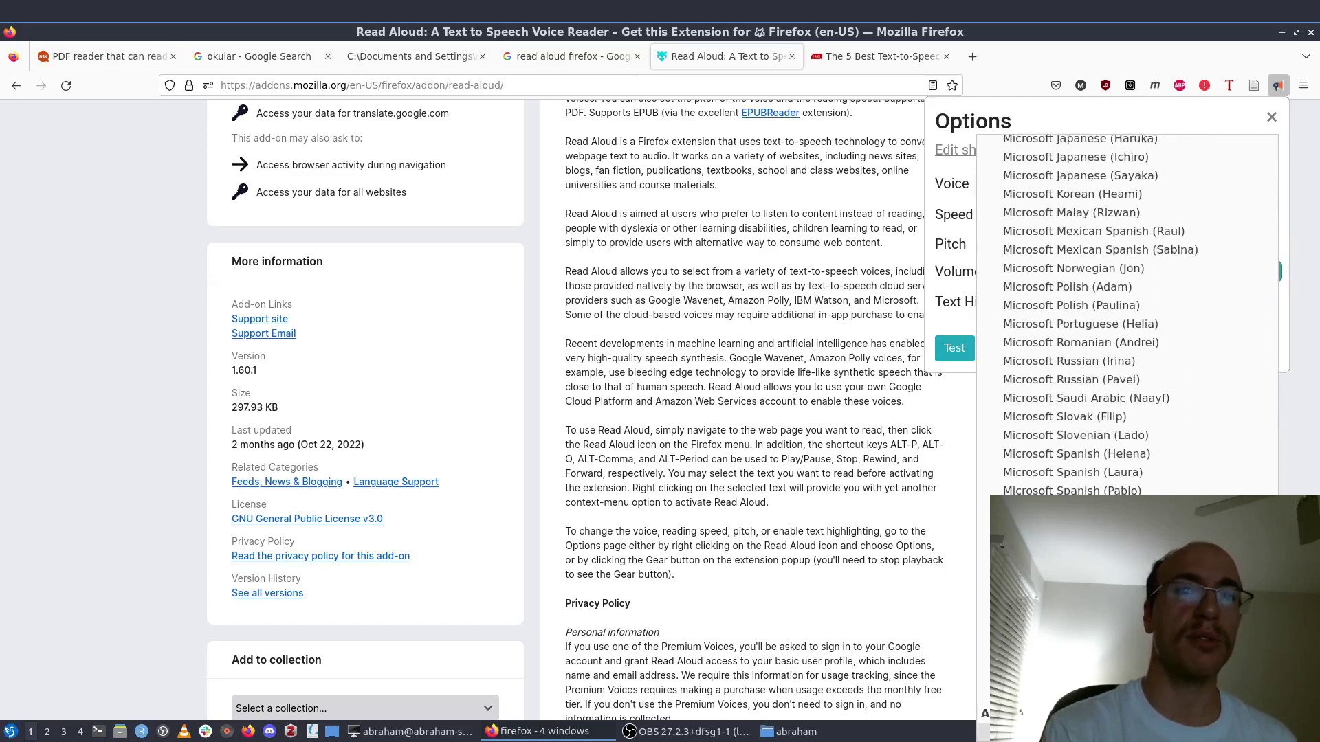
- View the Enable Custom Voices page, then go back to the Read Aloud options
{"action": "left_click", "coordinate": [1117, 449]}
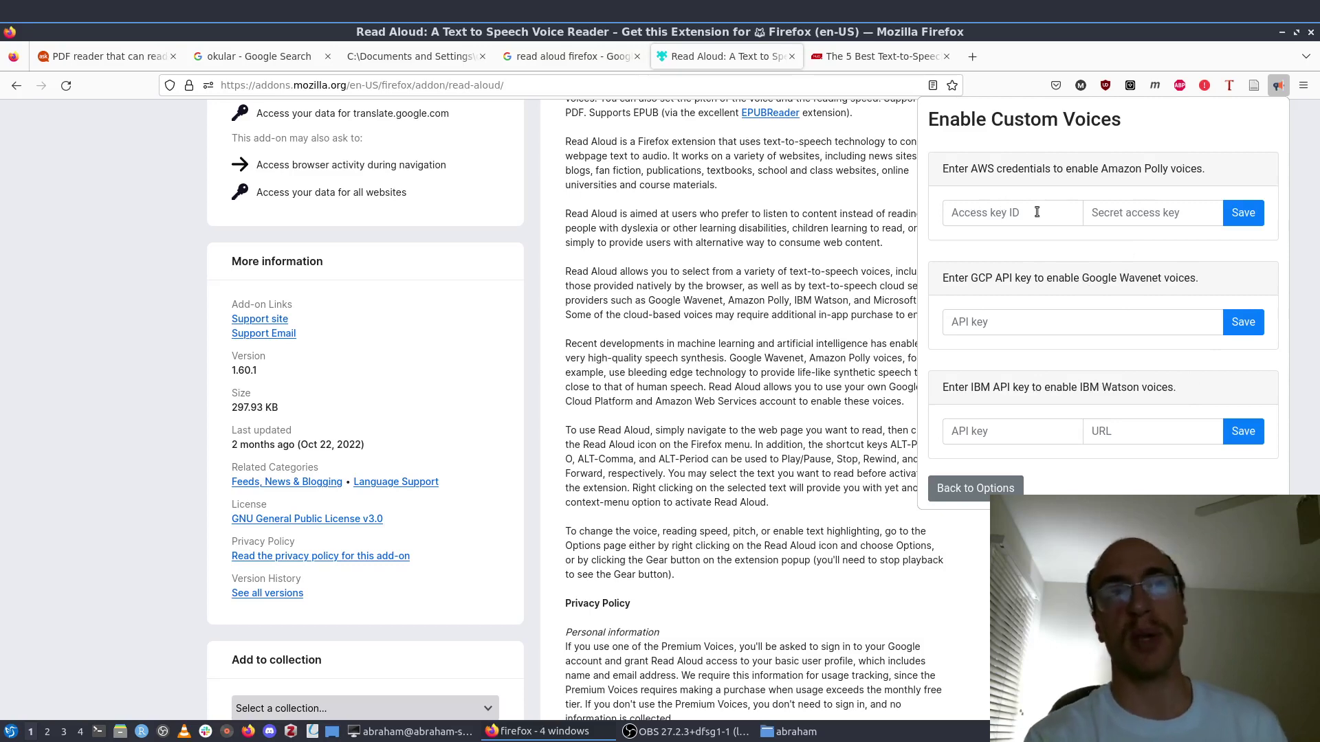
{"action": "left_click", "coordinate": [978, 488]}
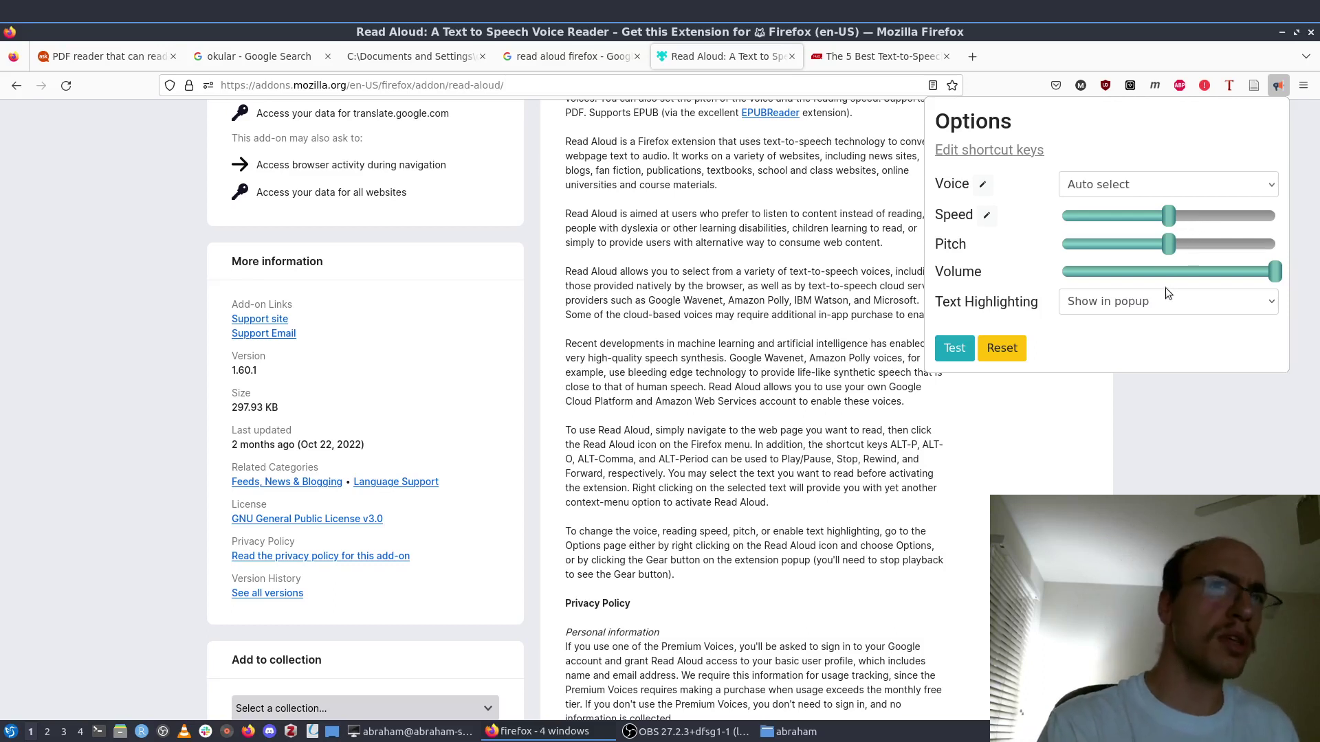
- Check the Text Highlighting and Voice lists, keeping Show in popup and Auto select
{"action": "left_click", "coordinate": [1148, 303]}
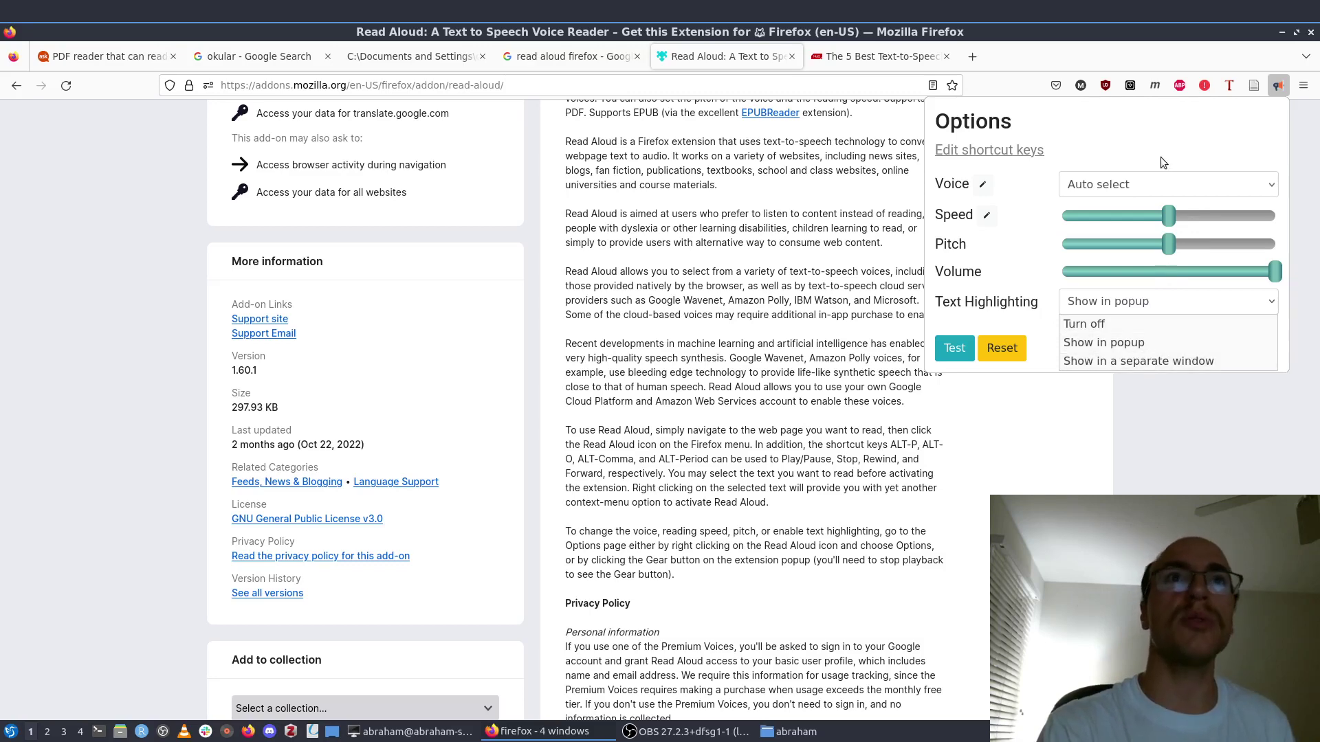
{"action": "left_click", "coordinate": [1136, 180]}
{"action": "left_click", "coordinate": [1136, 180]}
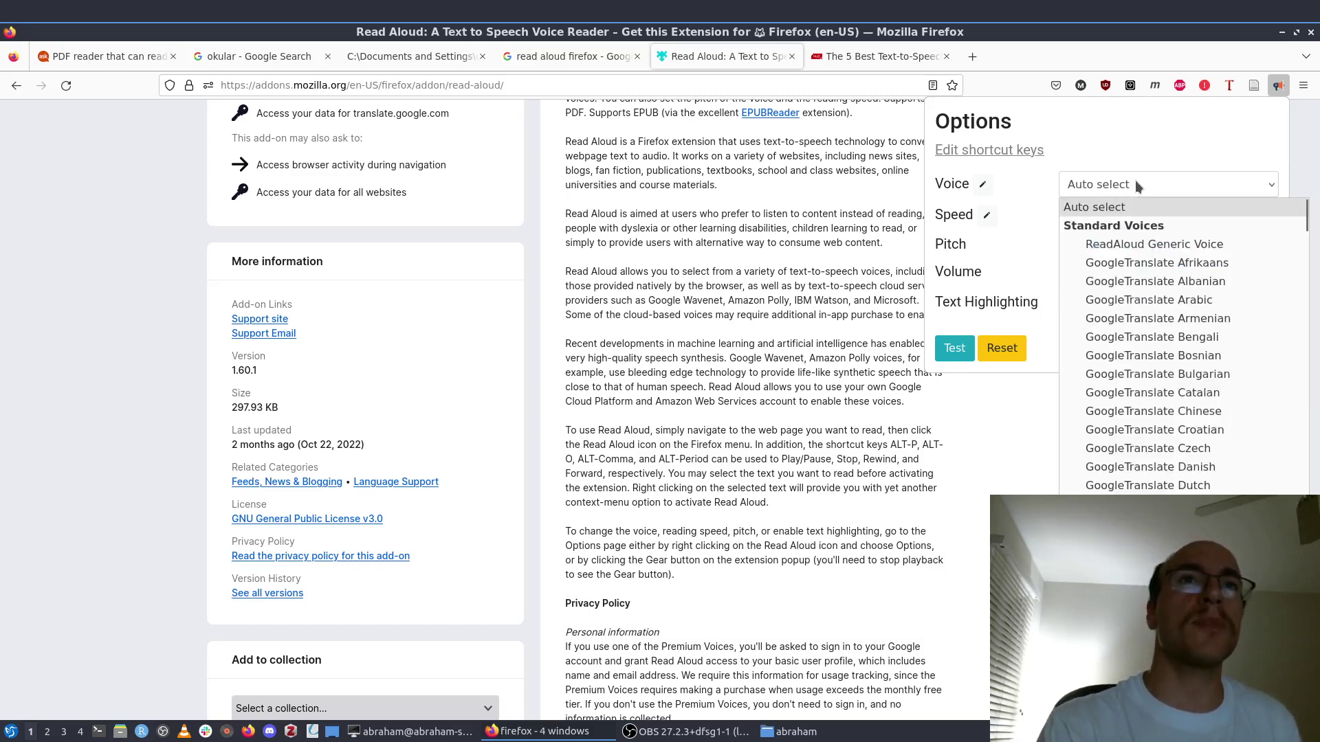
{"action": "left_click", "coordinate": [1135, 182]}
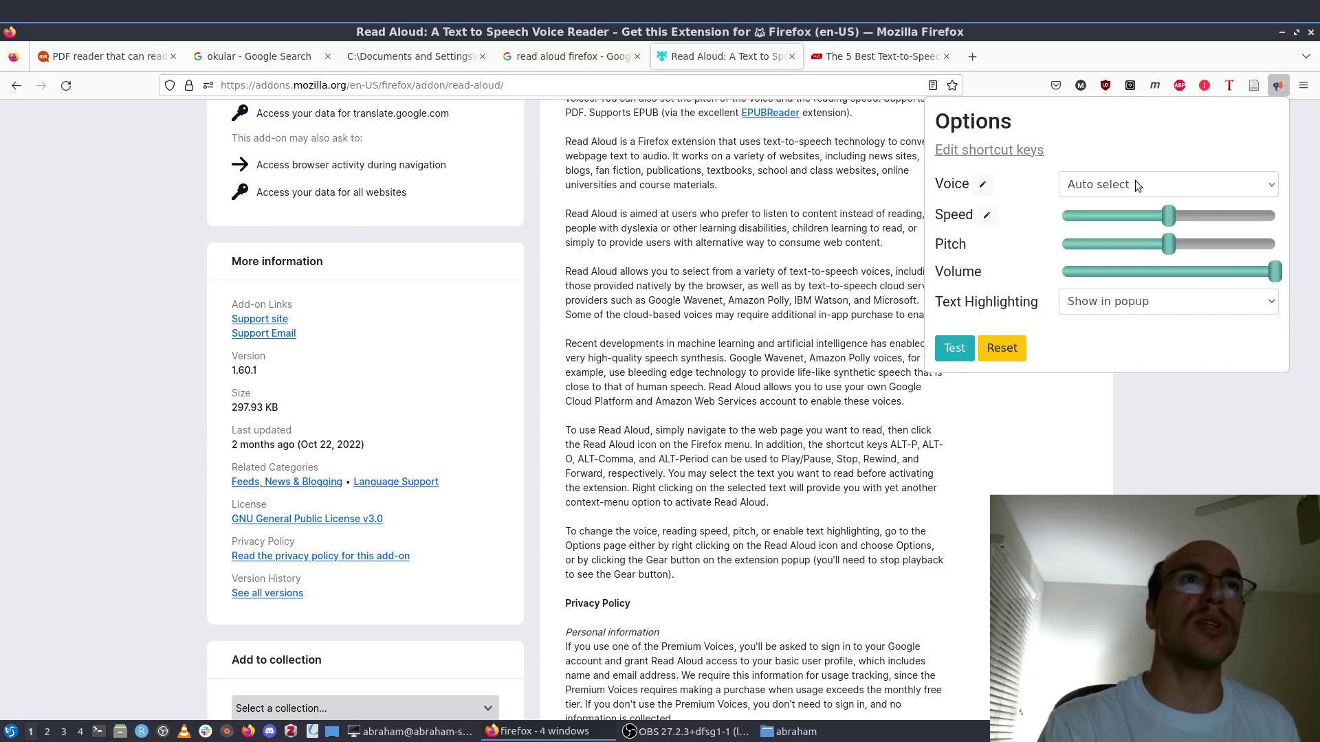
- Close the Read Aloud options and switch to 'The 5 Best Text-to-Speech Add-ons for Firefox' article
{"action": "left_click", "coordinate": [1065, 433]}
{"action": "left_click", "coordinate": [880, 56]}
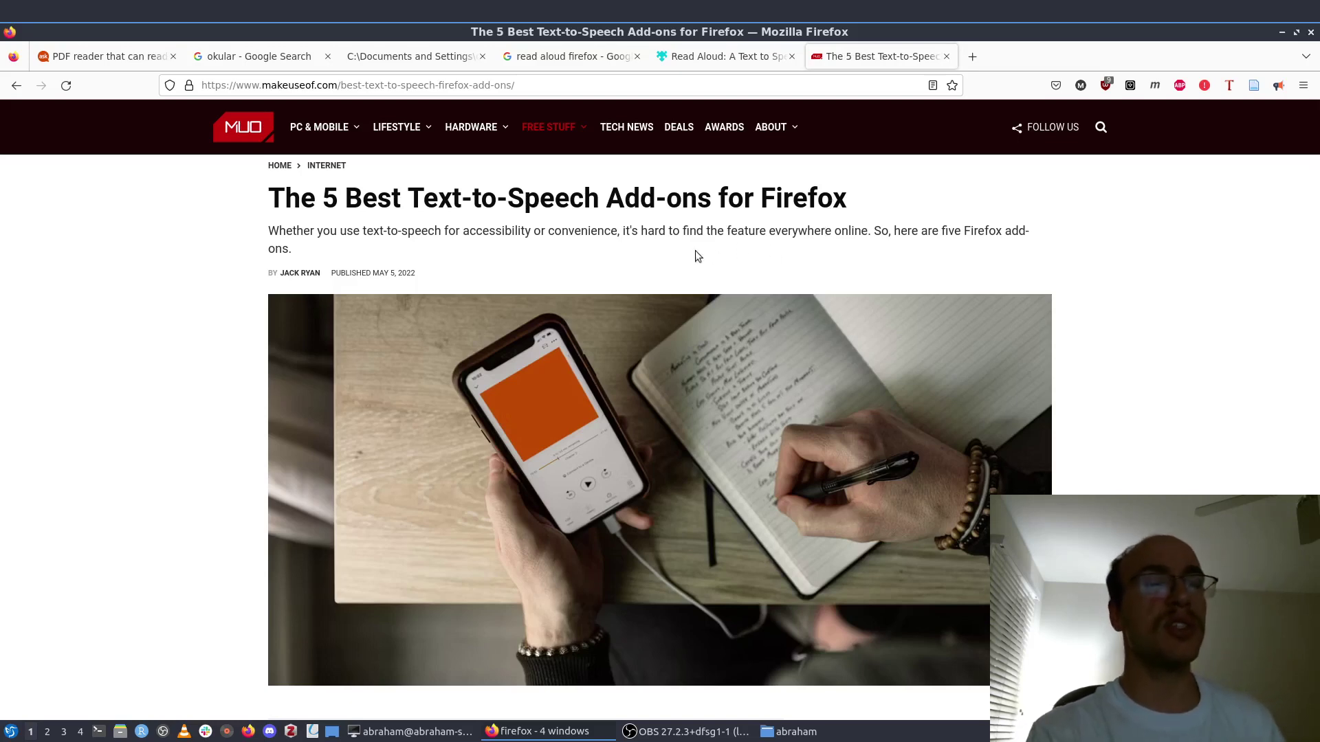
- Scroll the MakeUseOf article from the Read Aloud entry down to the fifth pick, TTSFox
{"action": "scroll", "coordinate": [695, 250], "scroll_direction": "down", "scroll_amount": 3}
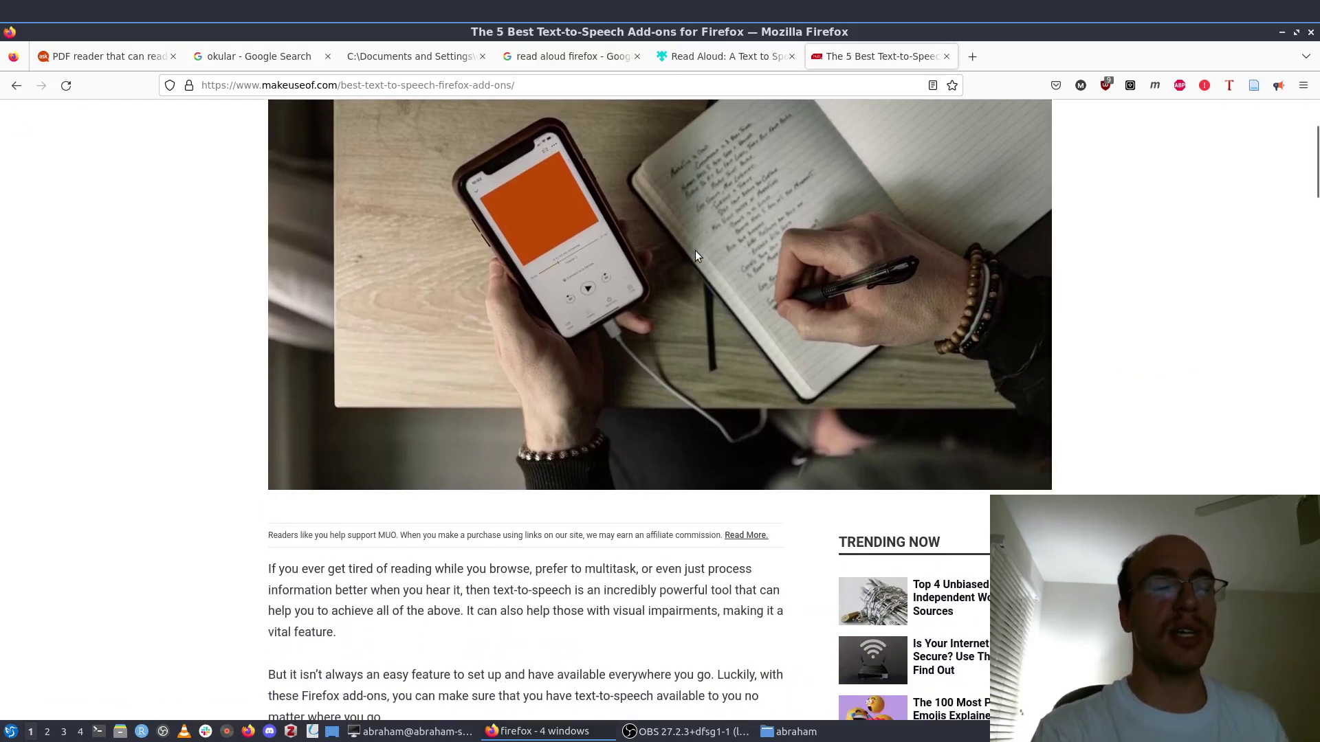
{"action": "scroll", "coordinate": [695, 251], "scroll_direction": "up", "scroll_amount": 3}
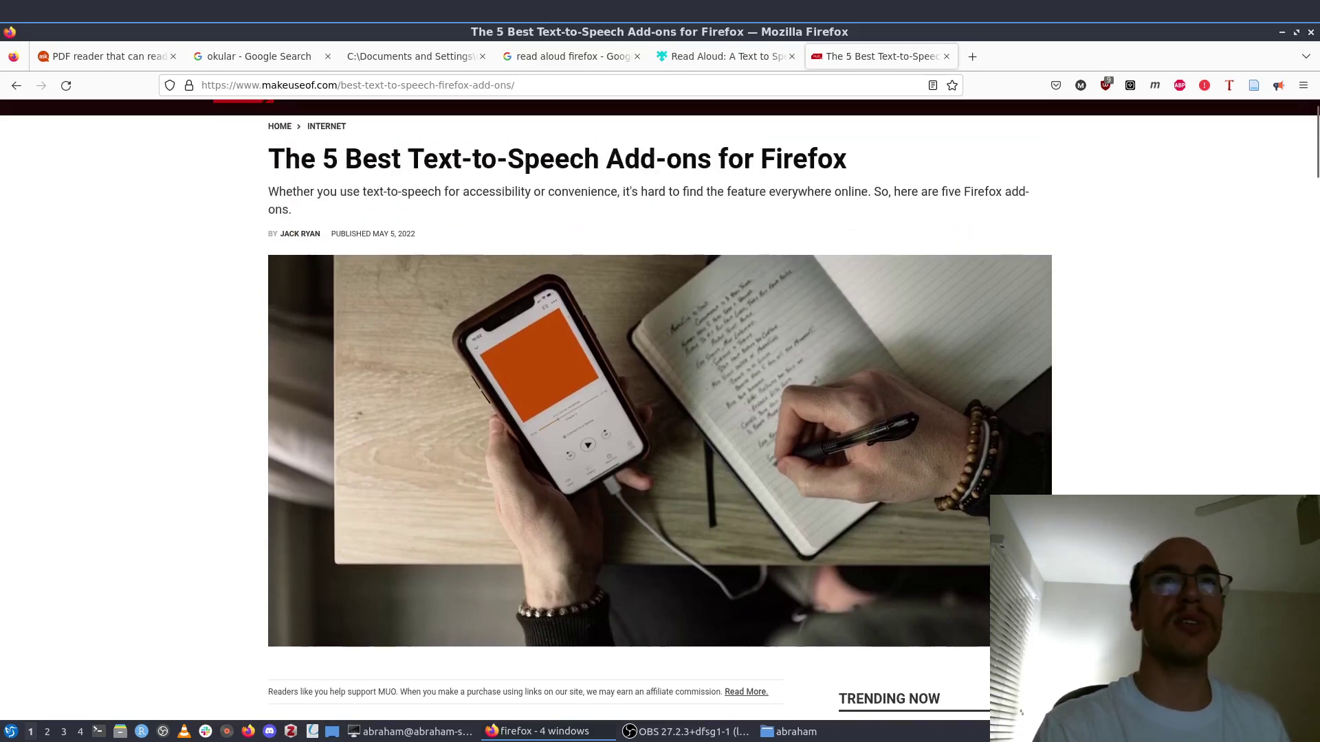
{"action": "scroll", "coordinate": [1313, 171], "scroll_direction": "down", "scroll_amount": 1}
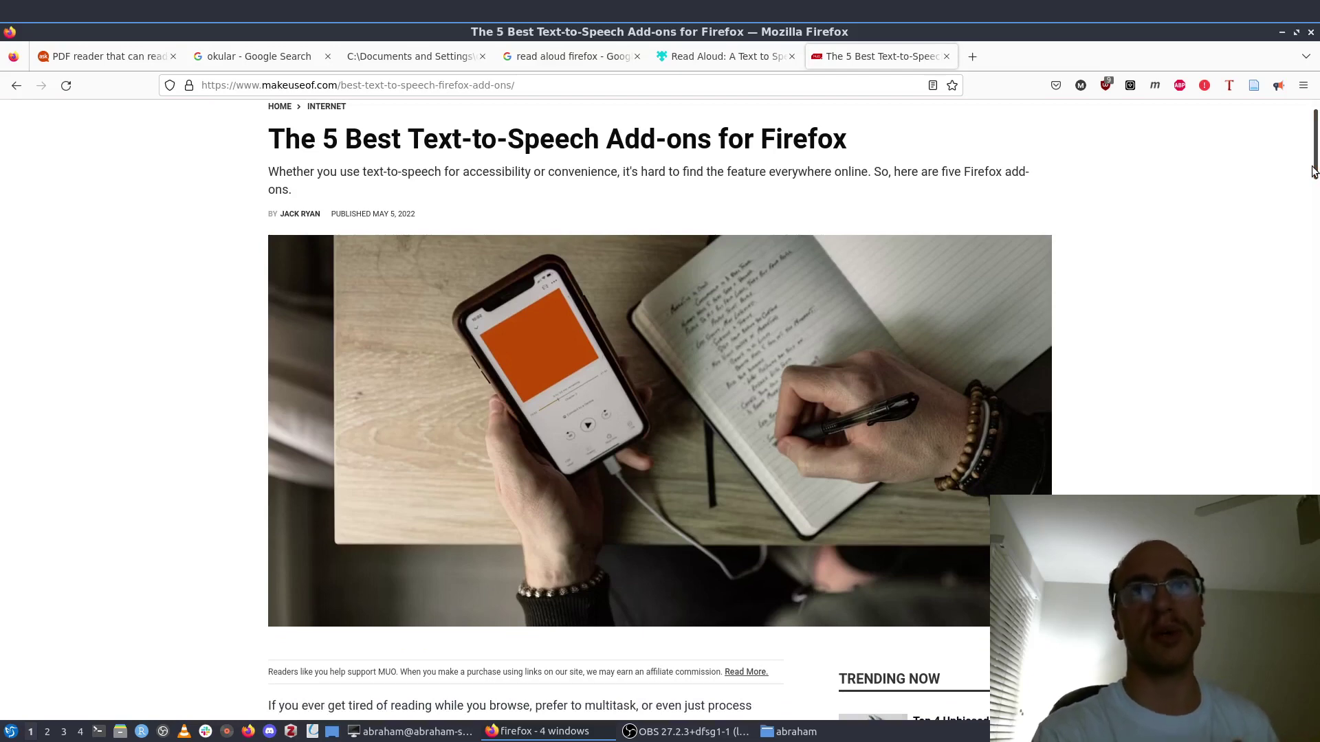
{"action": "scroll", "coordinate": [1313, 172], "scroll_direction": "down", "scroll_amount": 2}
{"action": "scroll", "coordinate": [1313, 175], "scroll_direction": "down", "scroll_amount": 5}
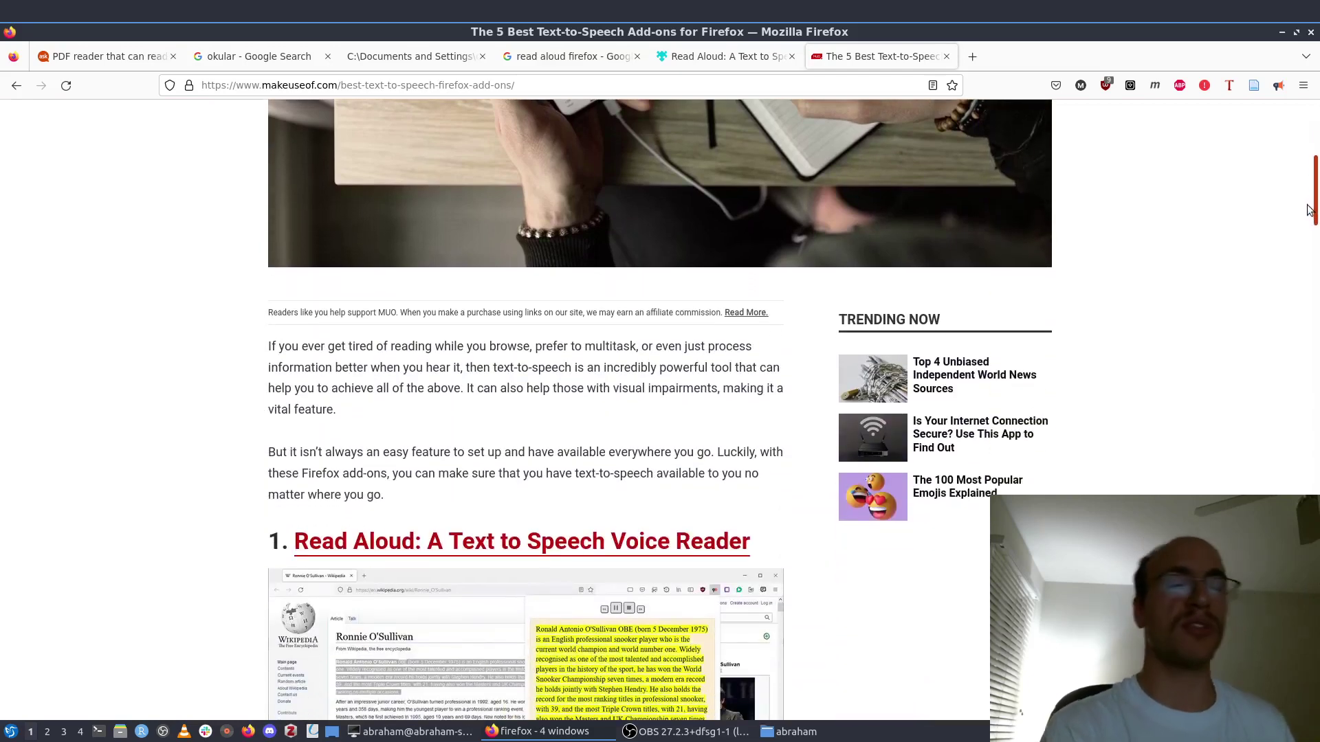
{"action": "scroll", "coordinate": [1307, 216], "scroll_direction": "down", "scroll_amount": 2}
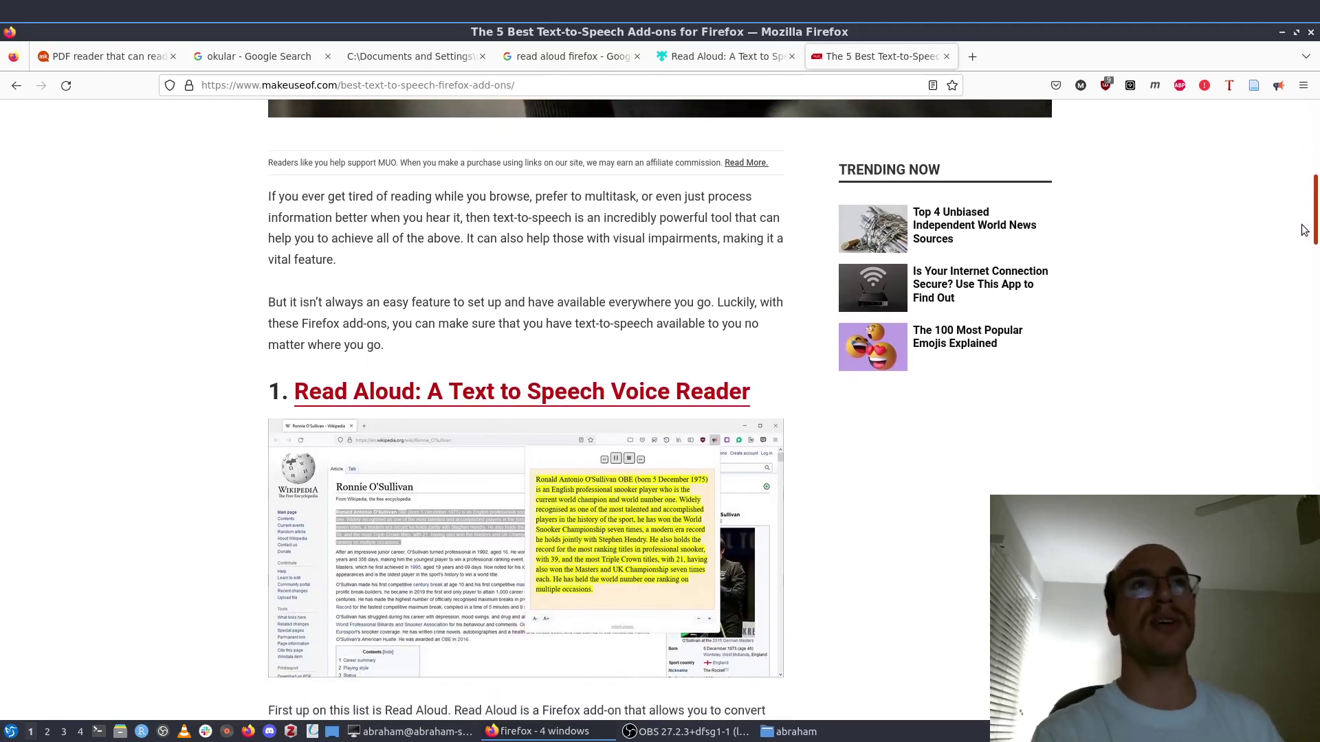
{"action": "scroll", "coordinate": [1304, 231], "scroll_direction": "down", "scroll_amount": 4}
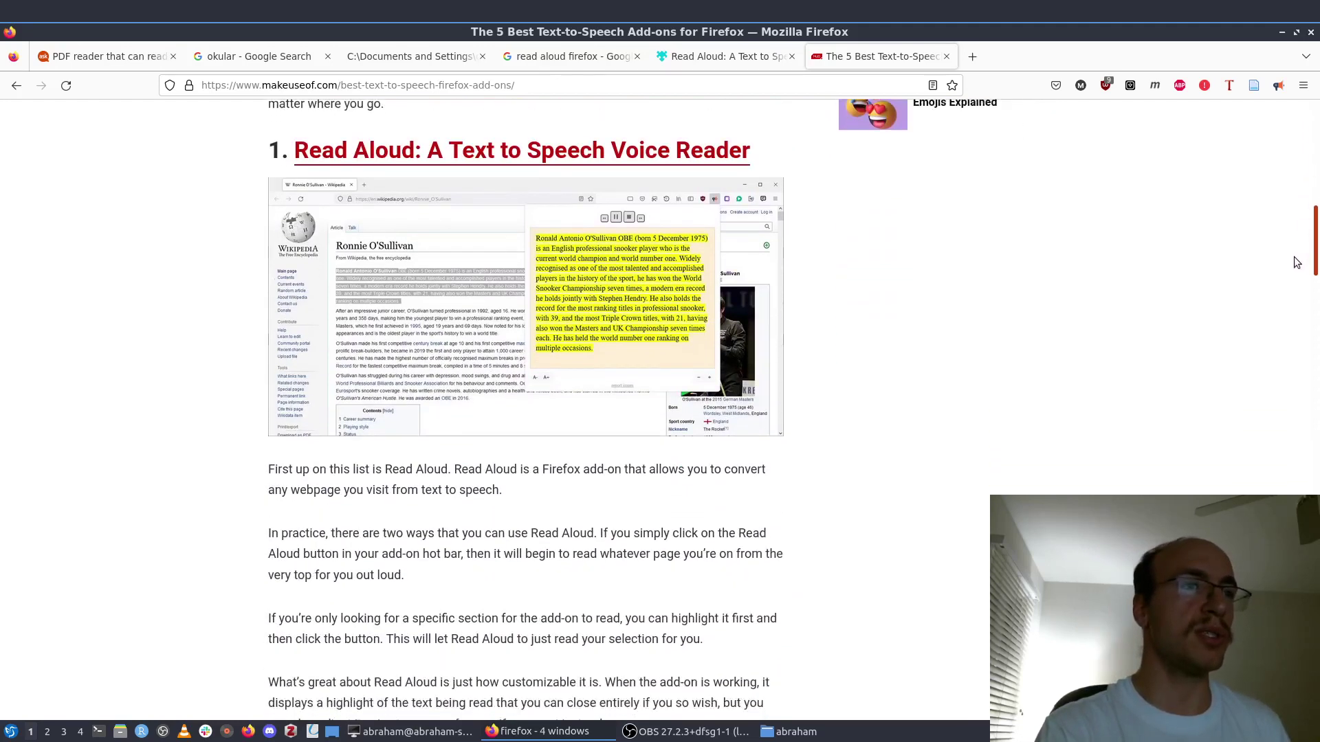
{"action": "scroll", "coordinate": [1295, 266], "scroll_direction": "down", "scroll_amount": 1}
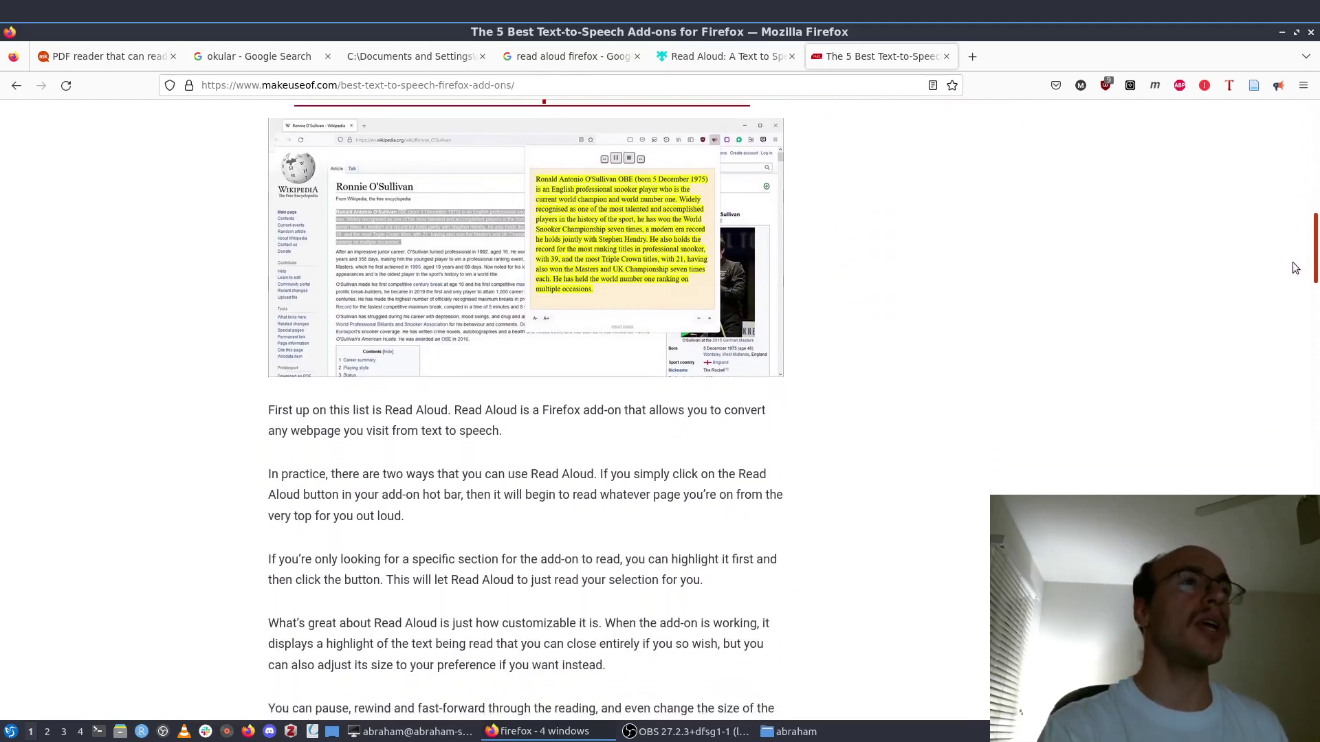
{"action": "scroll", "coordinate": [1290, 239], "scroll_direction": "up", "scroll_amount": 3}
{"action": "scroll", "coordinate": [1288, 245], "scroll_direction": "down", "scroll_amount": 3}
{"action": "scroll", "coordinate": [1282, 272], "scroll_direction": "down", "scroll_amount": 6}
{"action": "scroll", "coordinate": [1268, 330], "scroll_direction": "down", "scroll_amount": 5}
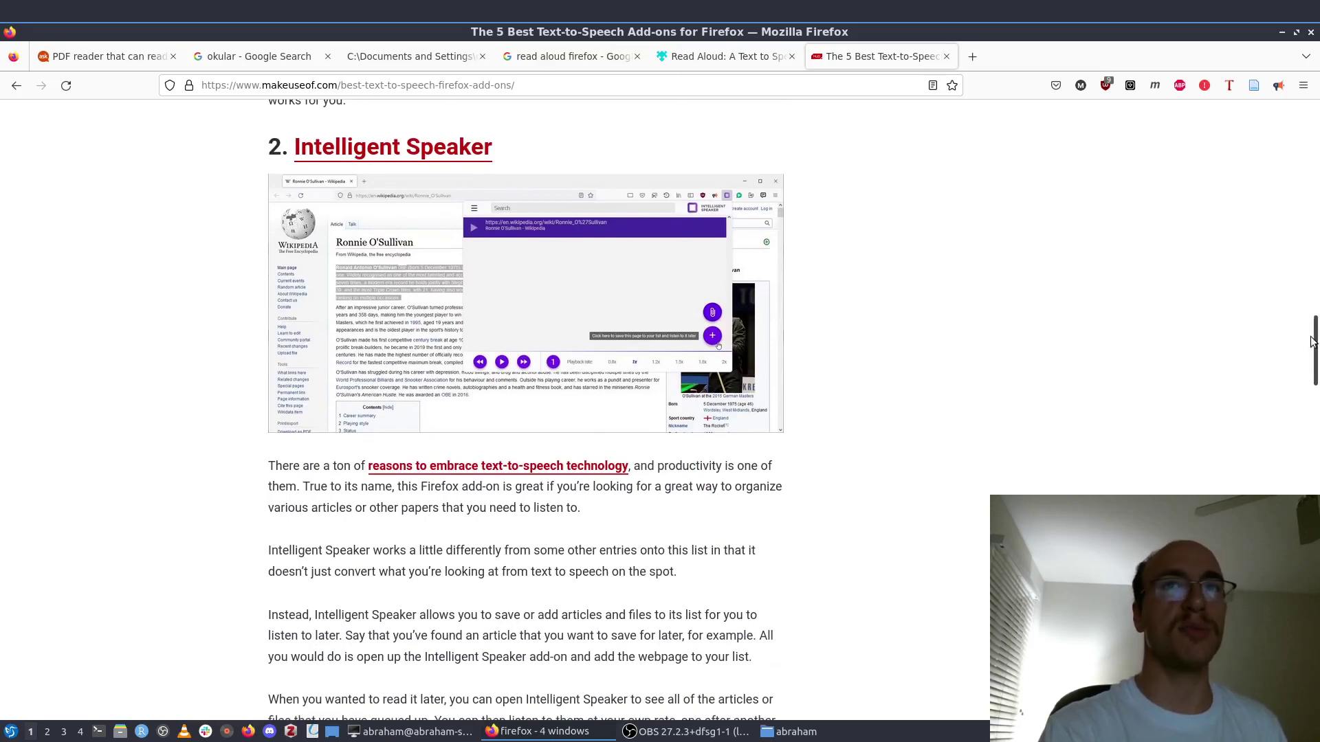
{"action": "left_click_drag", "start_coordinate": [1312, 342], "coordinate": [1297, 470]}
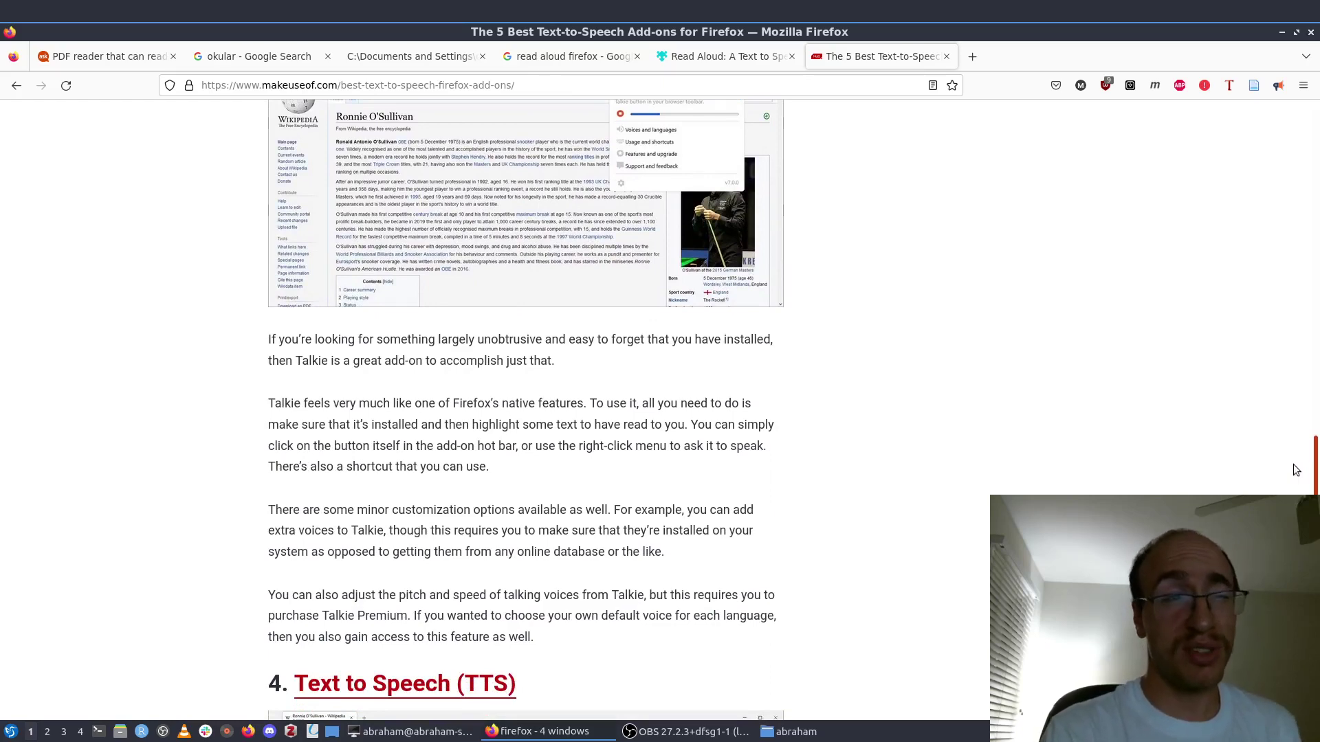
{"action": "scroll", "coordinate": [1291, 470], "scroll_direction": "down", "scroll_amount": 6}
{"action": "scroll", "coordinate": [888, 554], "scroll_direction": "down", "scroll_amount": 4}
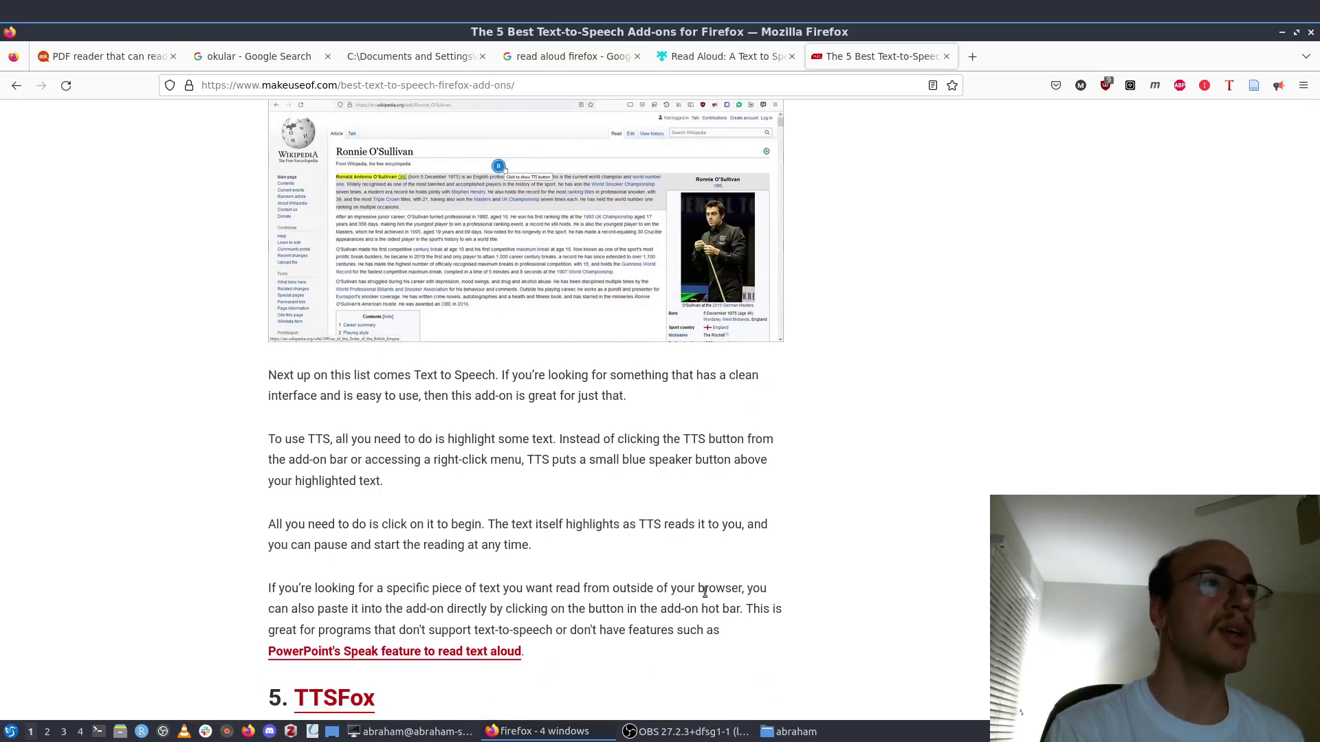
{"action": "scroll", "coordinate": [705, 592], "scroll_direction": "down", "scroll_amount": 6}
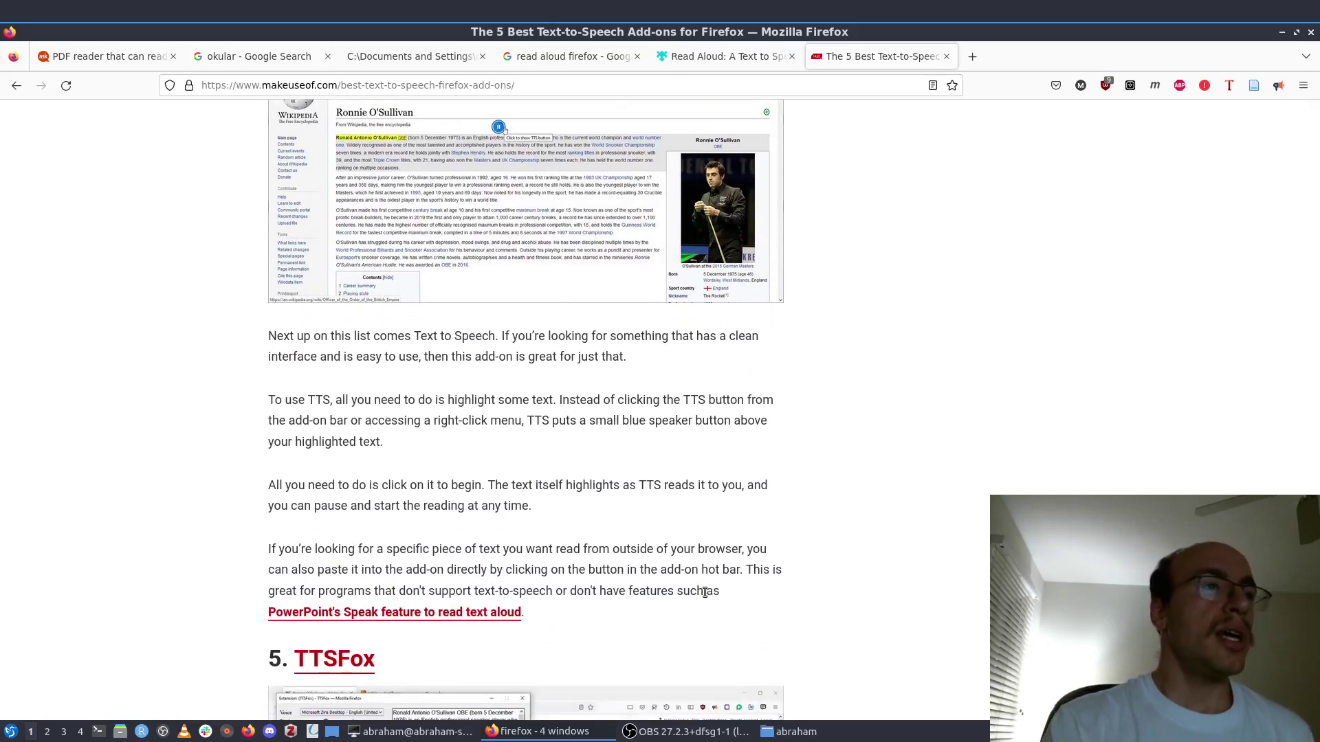
{"action": "scroll", "coordinate": [705, 593], "scroll_direction": "down", "scroll_amount": 2}
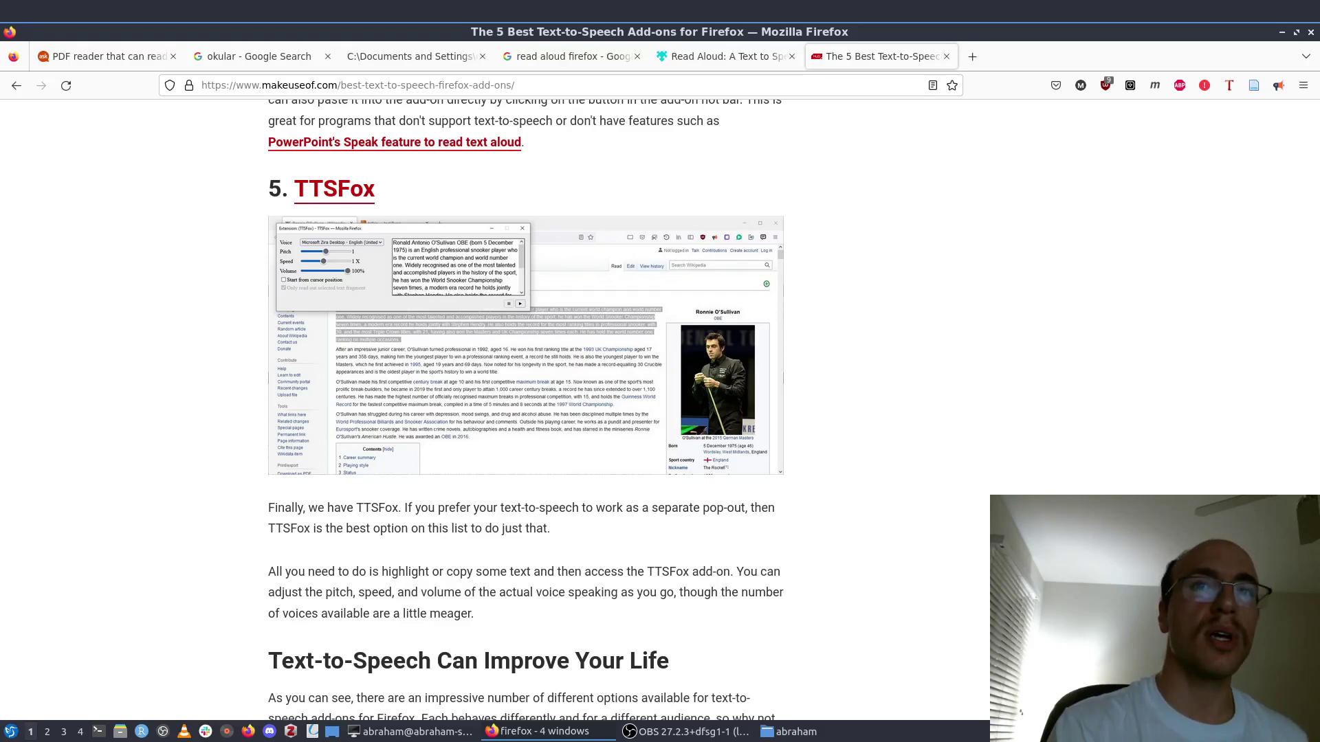
- From the article's top, set Read Aloud's voice to ReadAloud Generic Voice, test it, and close the options
{"action": "key", "text": "Home"}
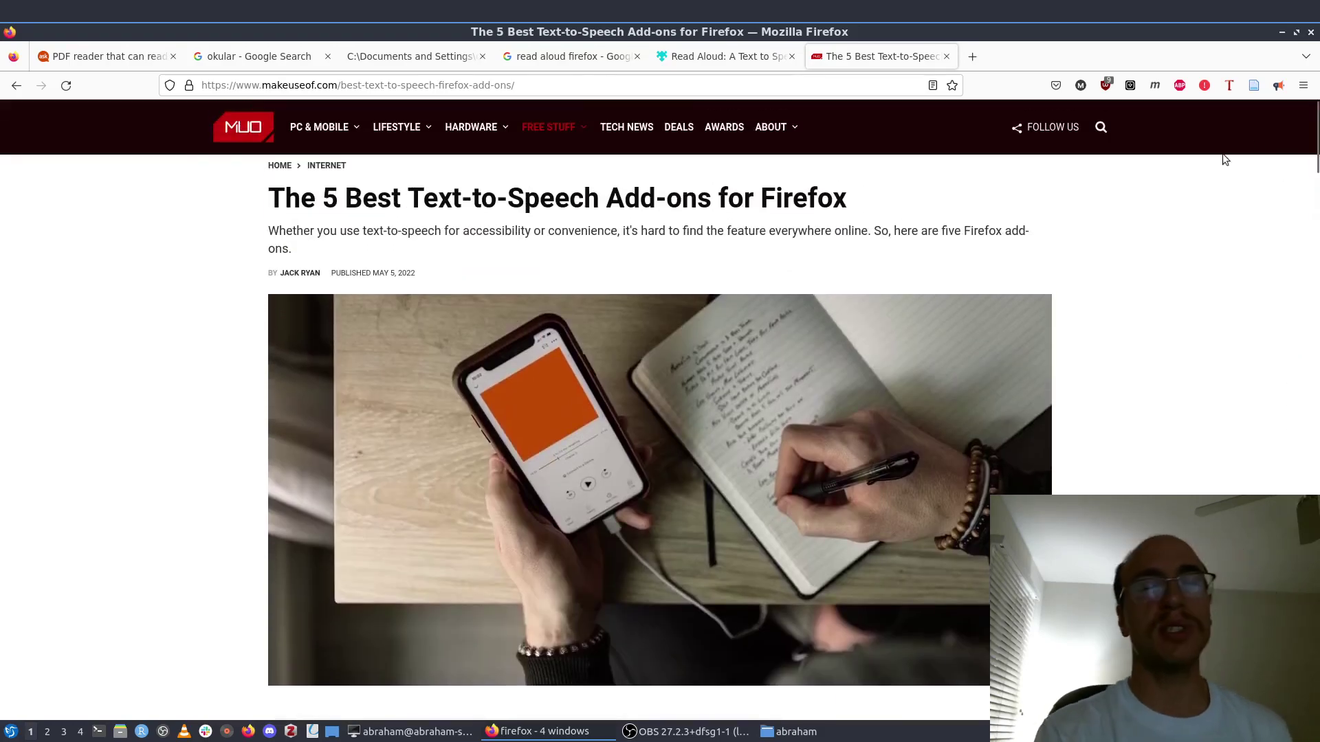
{"action": "left_click", "coordinate": [1278, 85]}
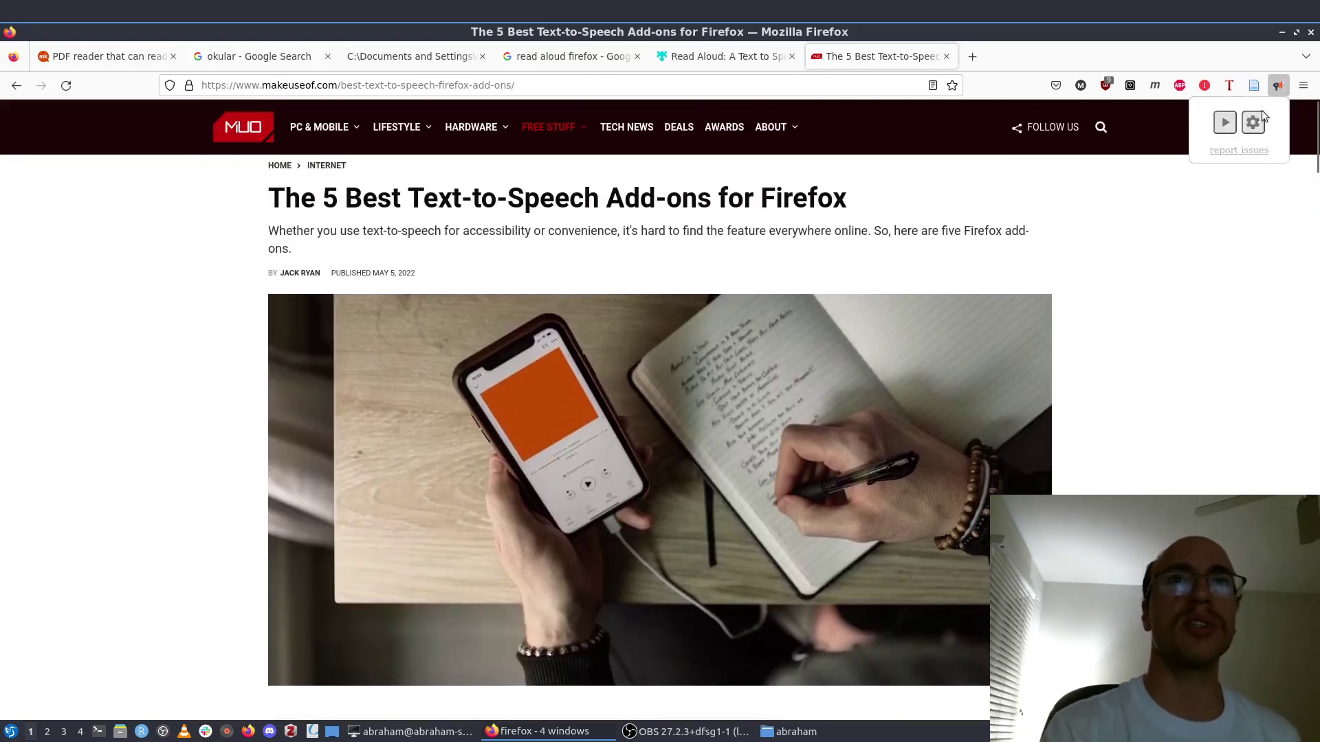
{"action": "left_click", "coordinate": [1258, 120]}
{"action": "left_click", "coordinate": [1207, 125]}
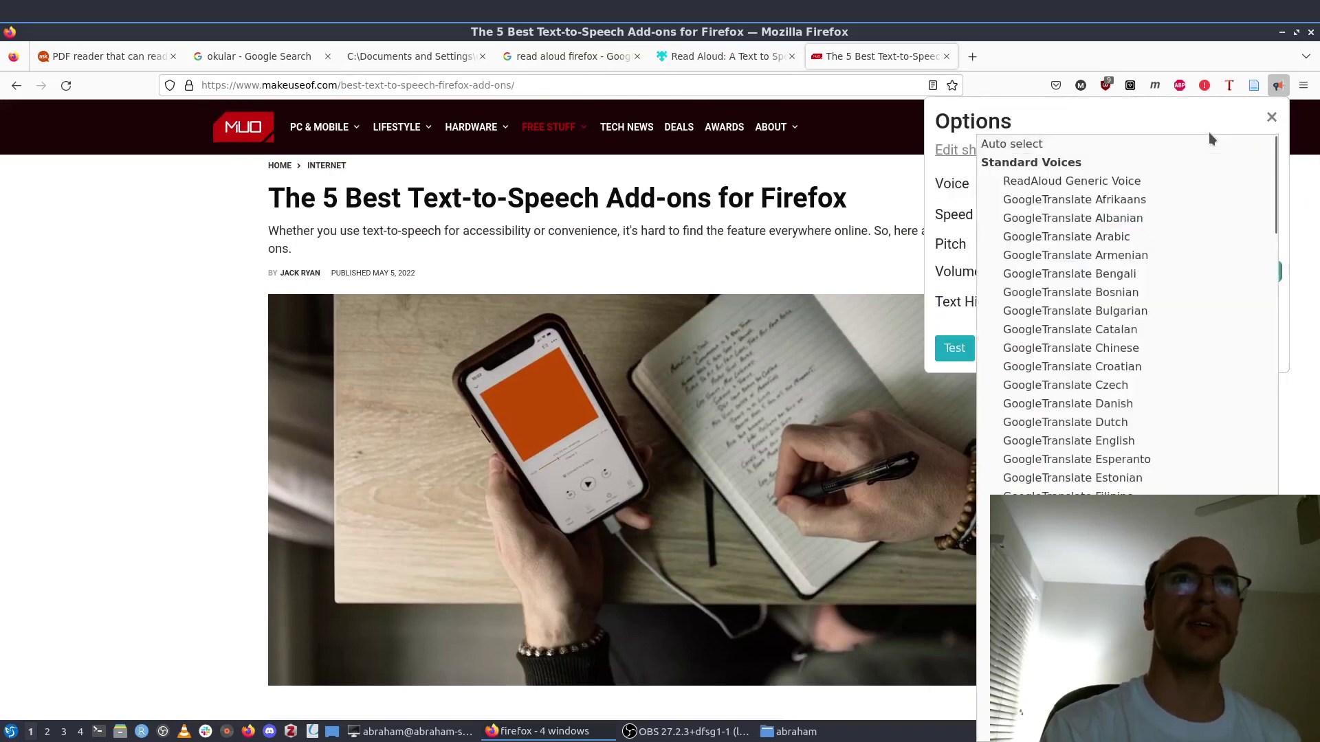
{"action": "left_click", "coordinate": [1173, 183]}
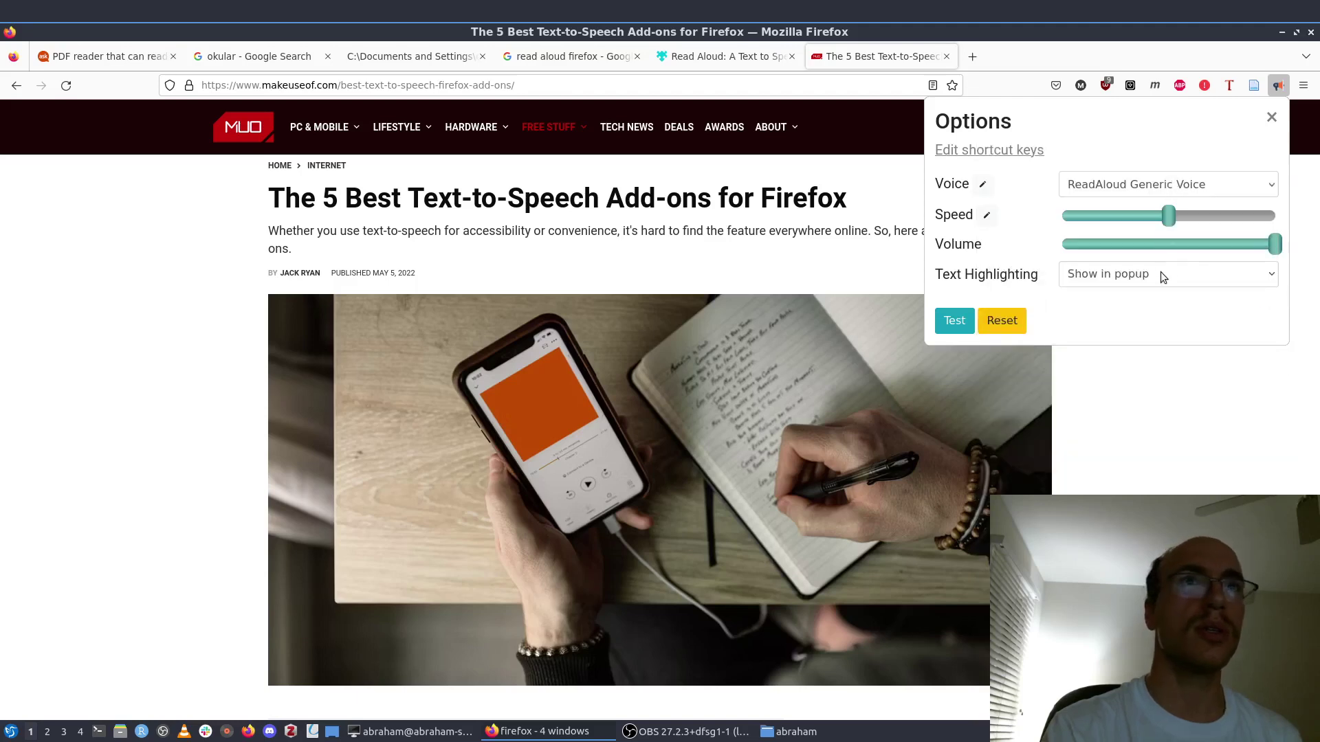
{"action": "left_click", "coordinate": [955, 320]}
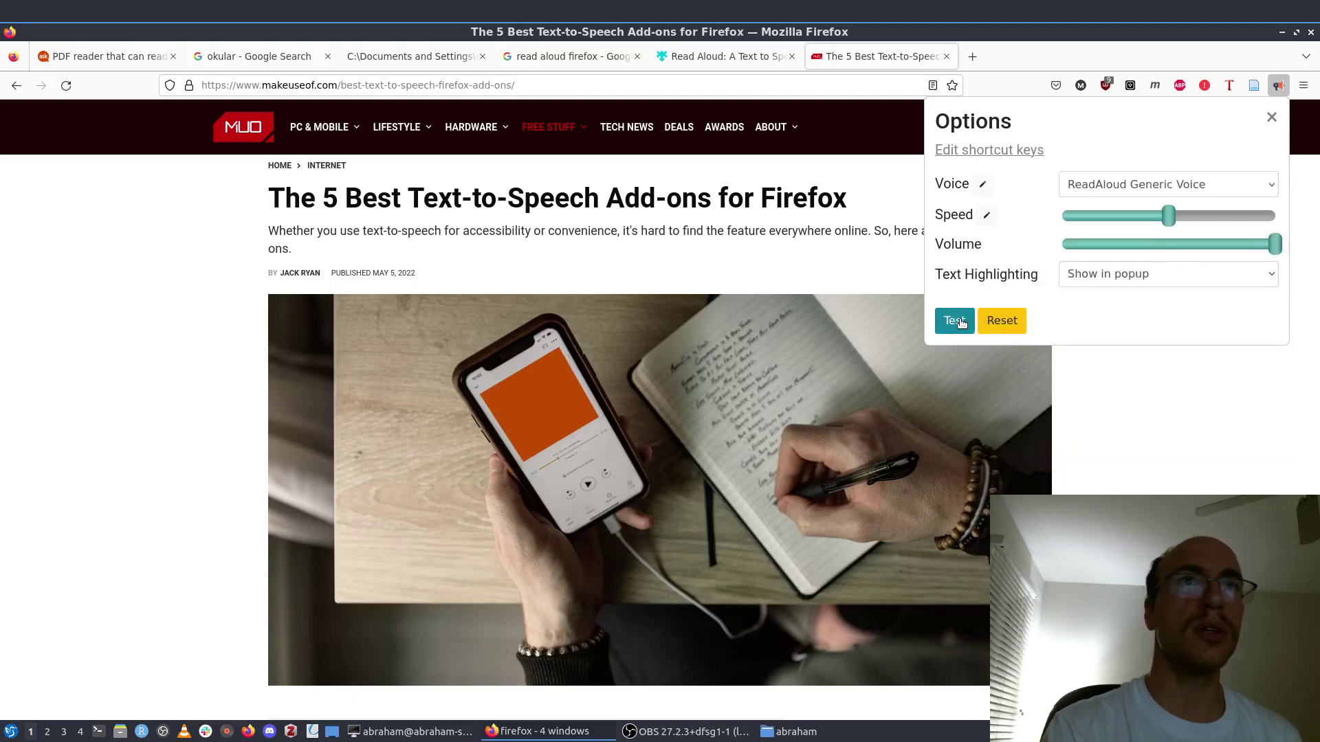
{"action": "left_click", "coordinate": [1108, 377]}
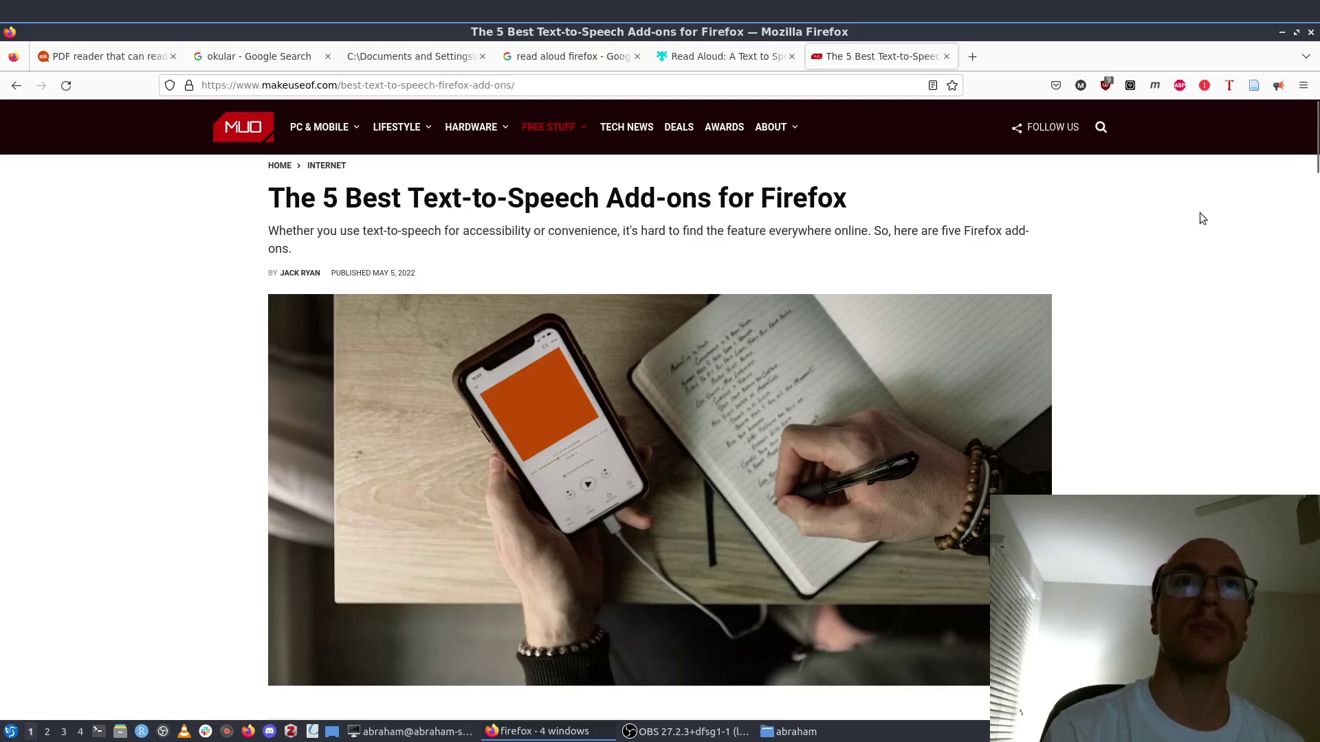
- Switch the Read Aloud voice to Auto select and test the sample with the current settings
{"action": "left_click", "coordinate": [1278, 85]}
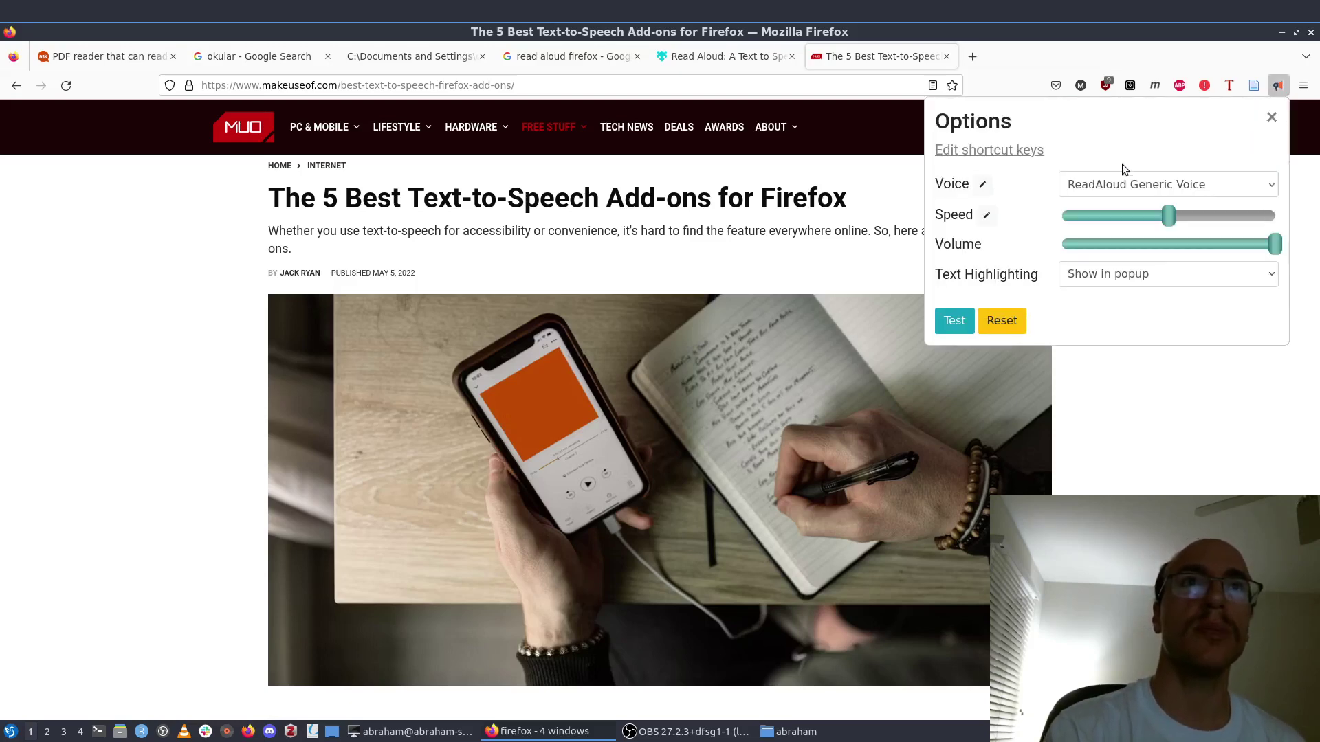
{"action": "left_click", "coordinate": [1096, 188]}
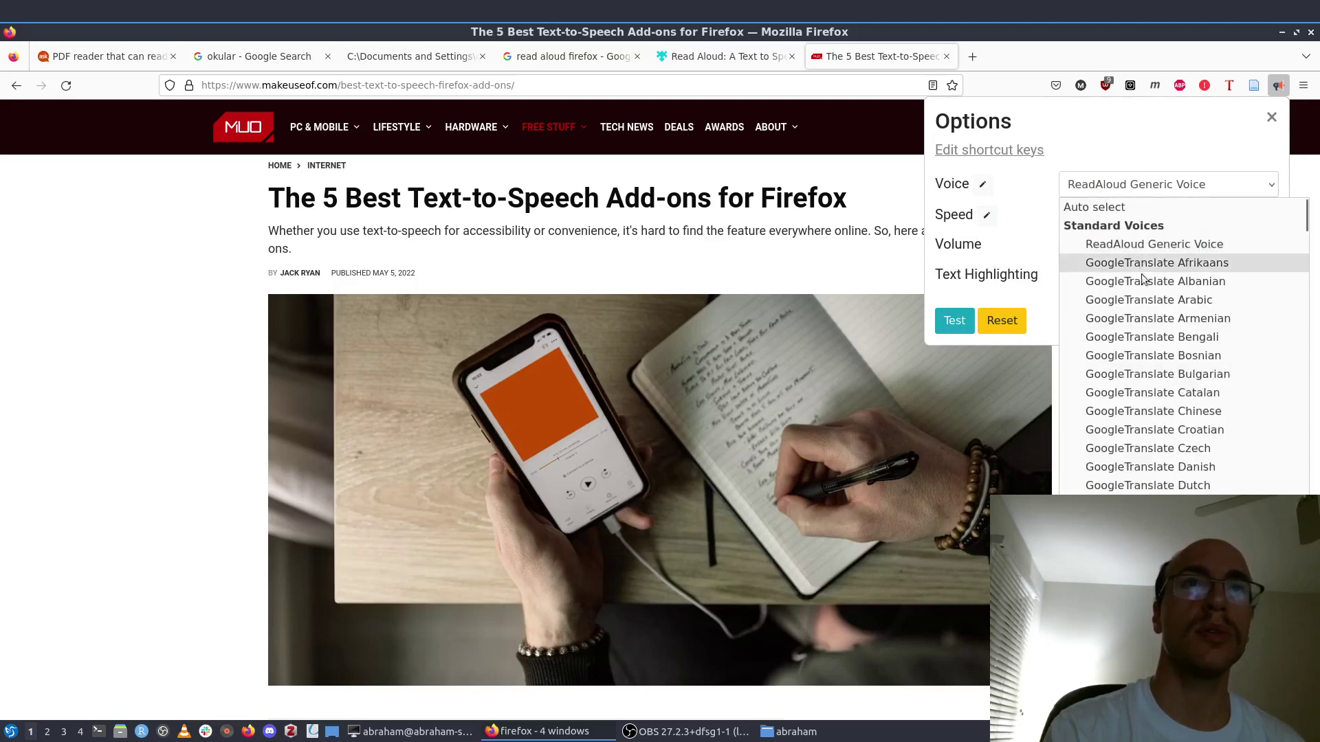
{"action": "left_click", "coordinate": [1283, 207]}
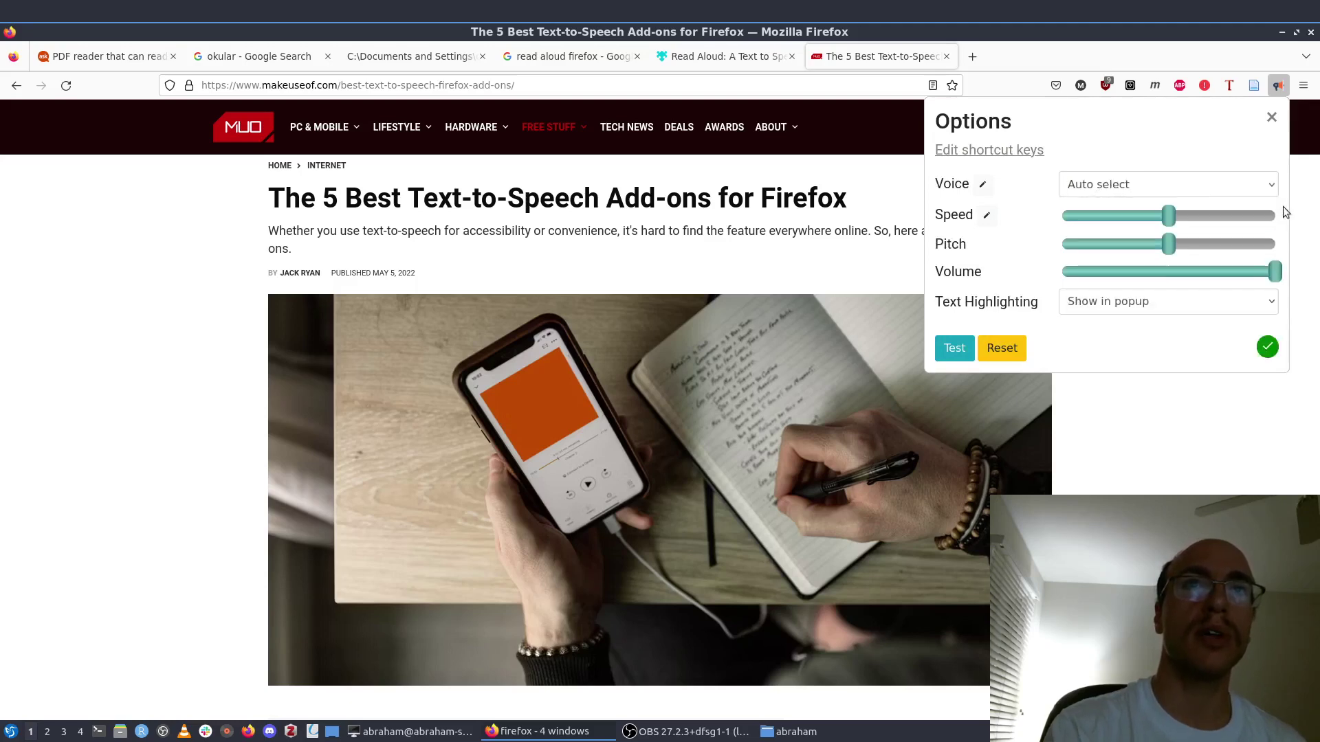
{"action": "left_click", "coordinate": [954, 349]}
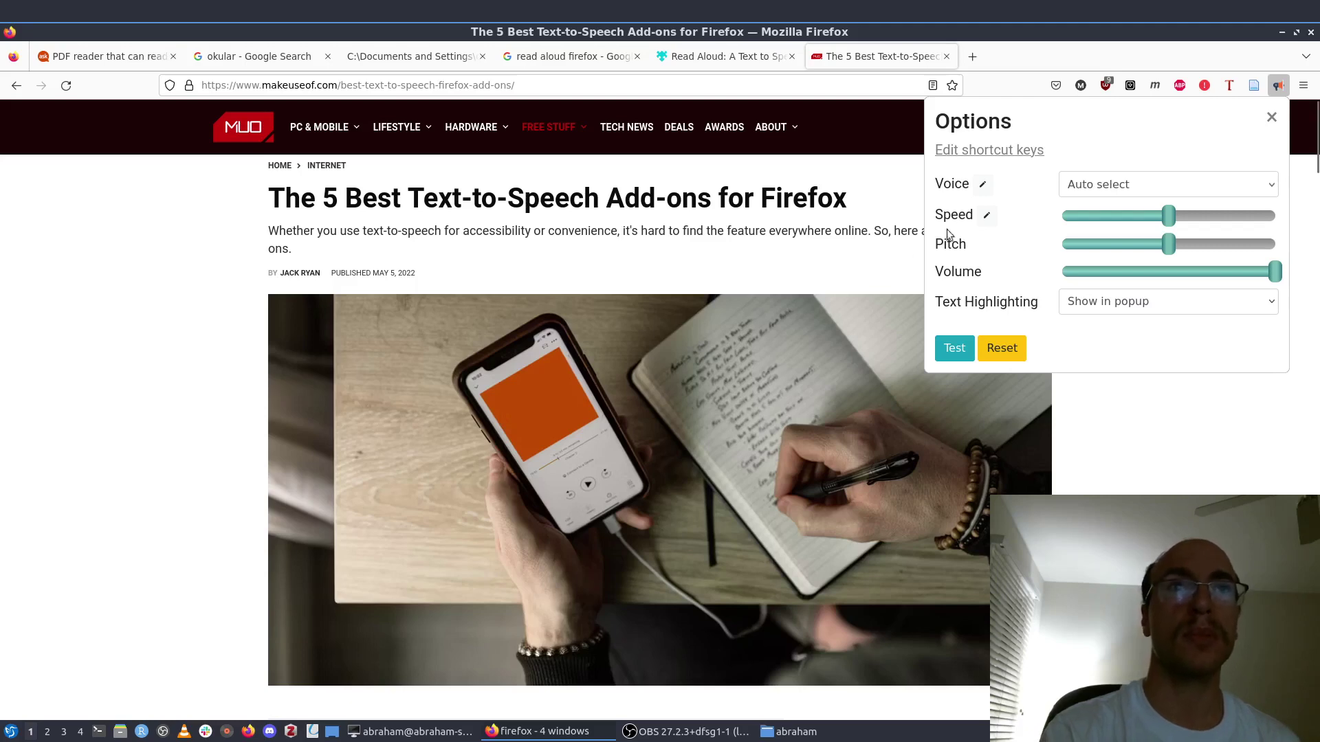
- Read the MakeUseOf text-to-speech article's opening paragraphs aloud with highlighting, resuming once, then stop
{"action": "left_click", "coordinate": [1272, 118]}
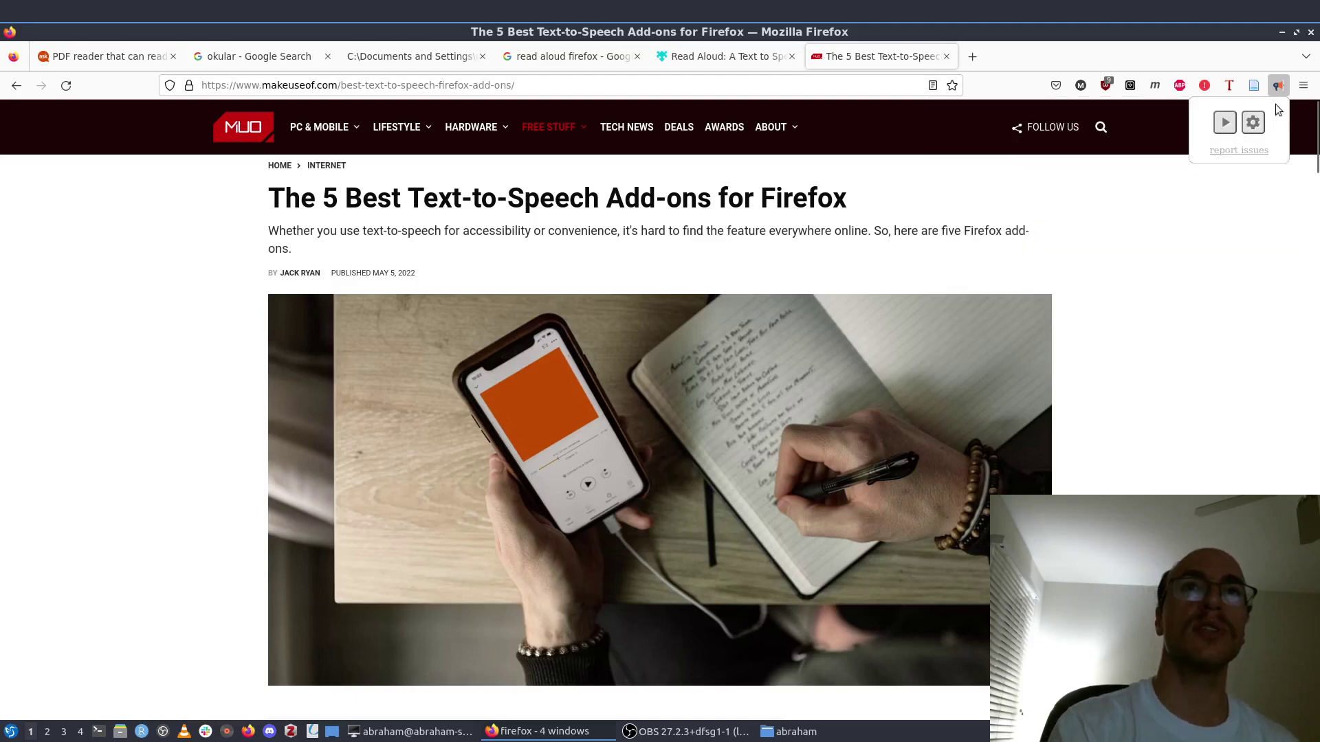
{"action": "left_click", "coordinate": [1226, 124]}
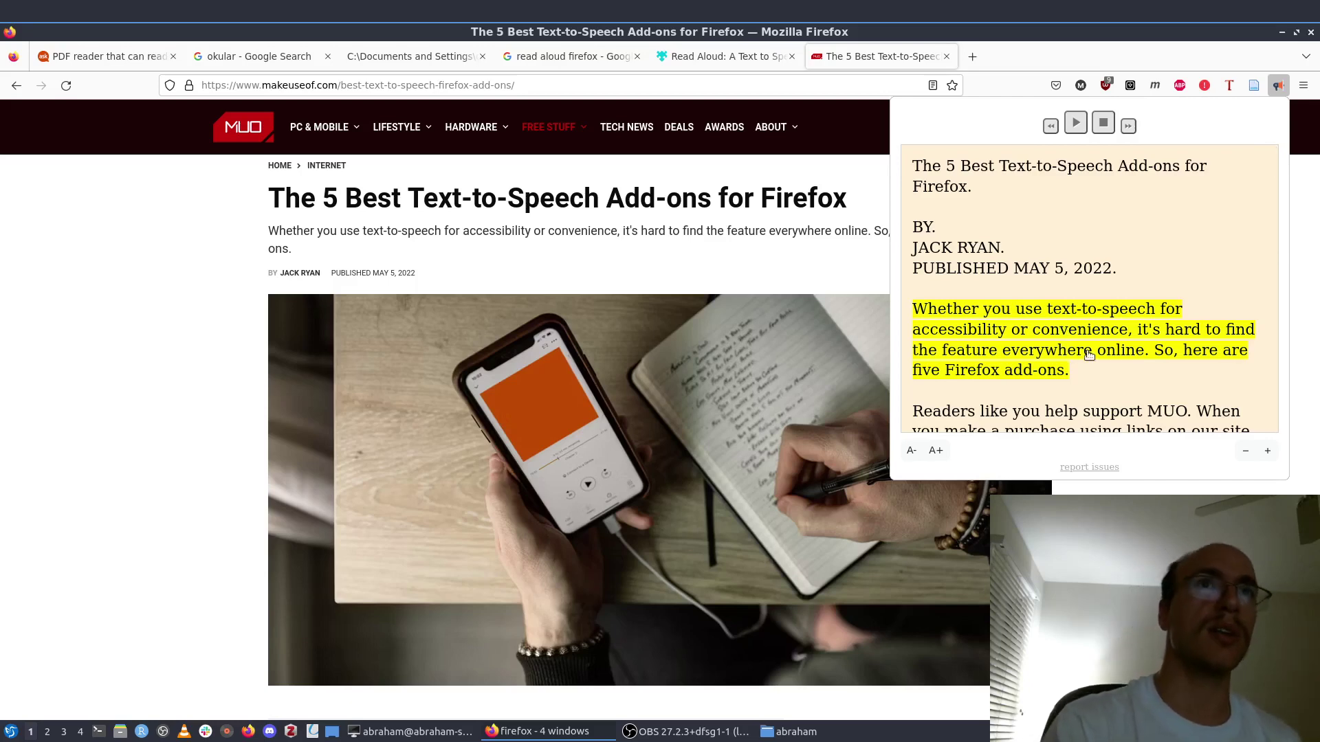
{"action": "left_click", "coordinate": [1080, 128]}
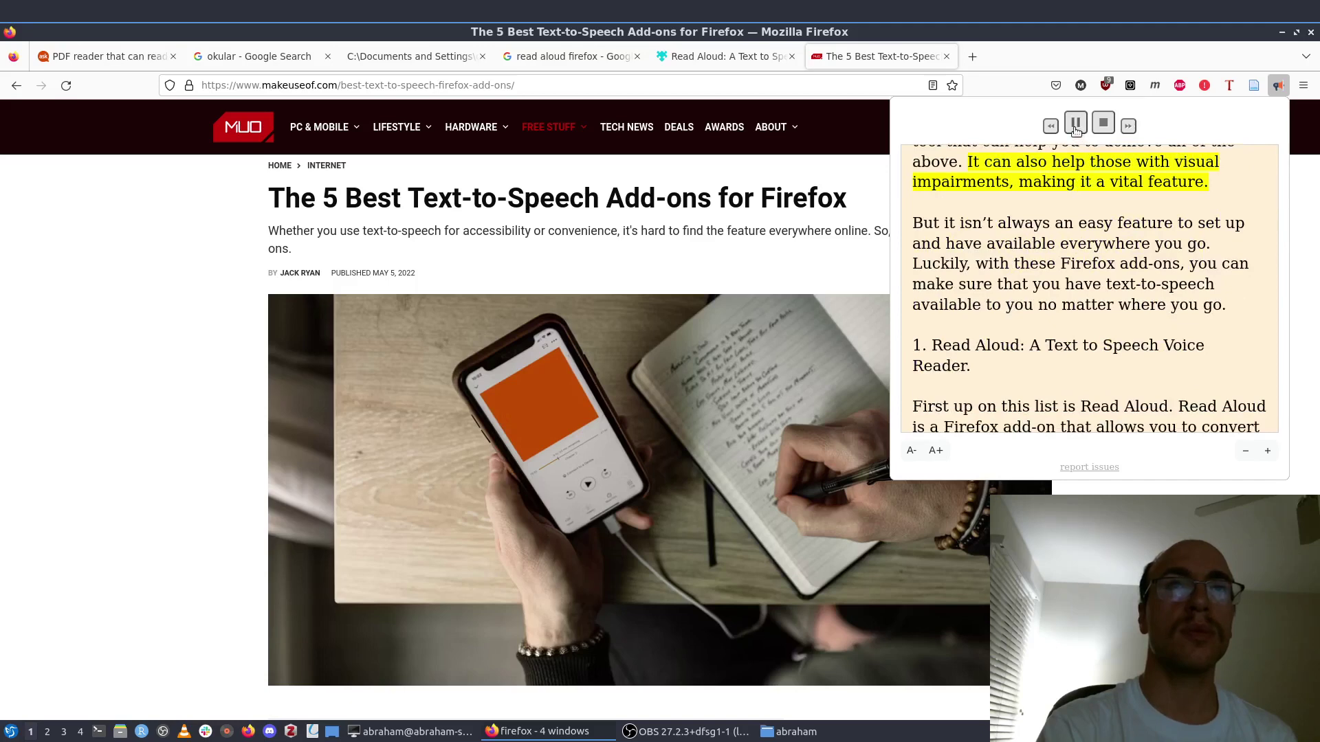
{"action": "left_click", "coordinate": [1075, 124]}
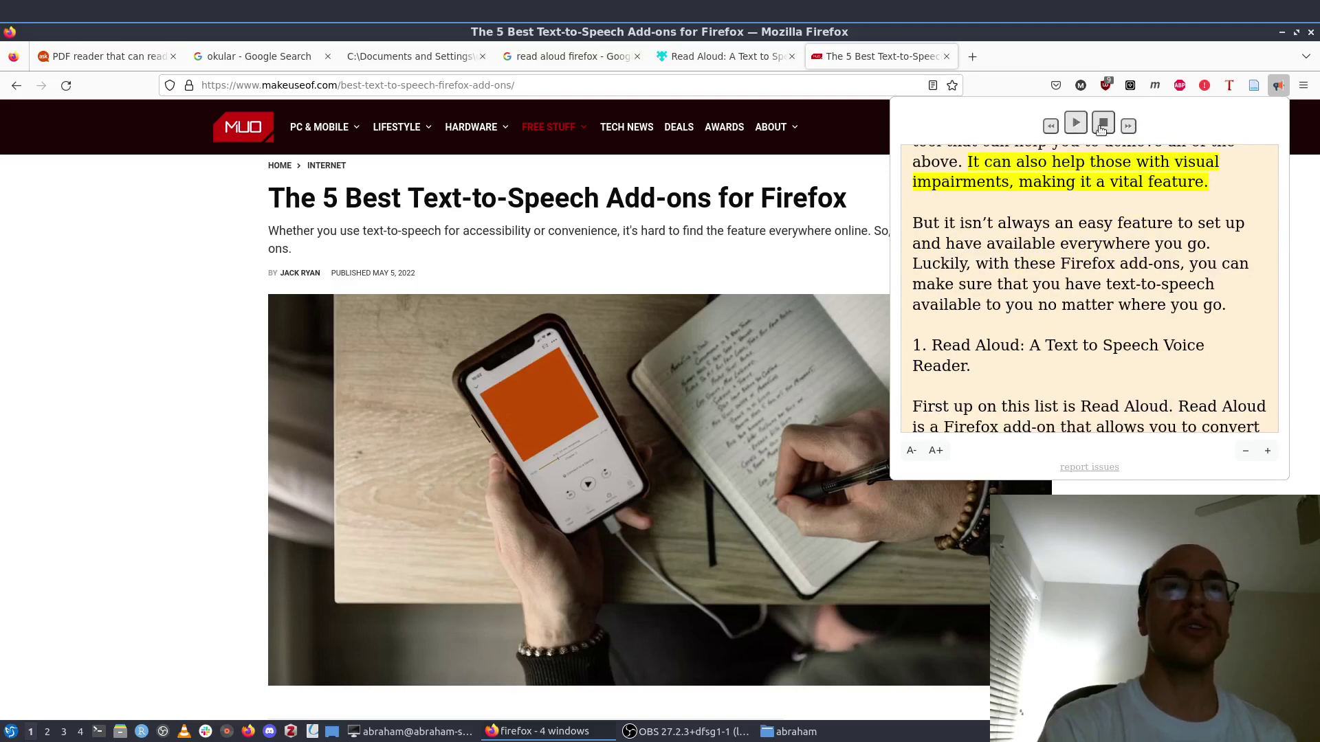
{"action": "left_click", "coordinate": [1102, 124]}
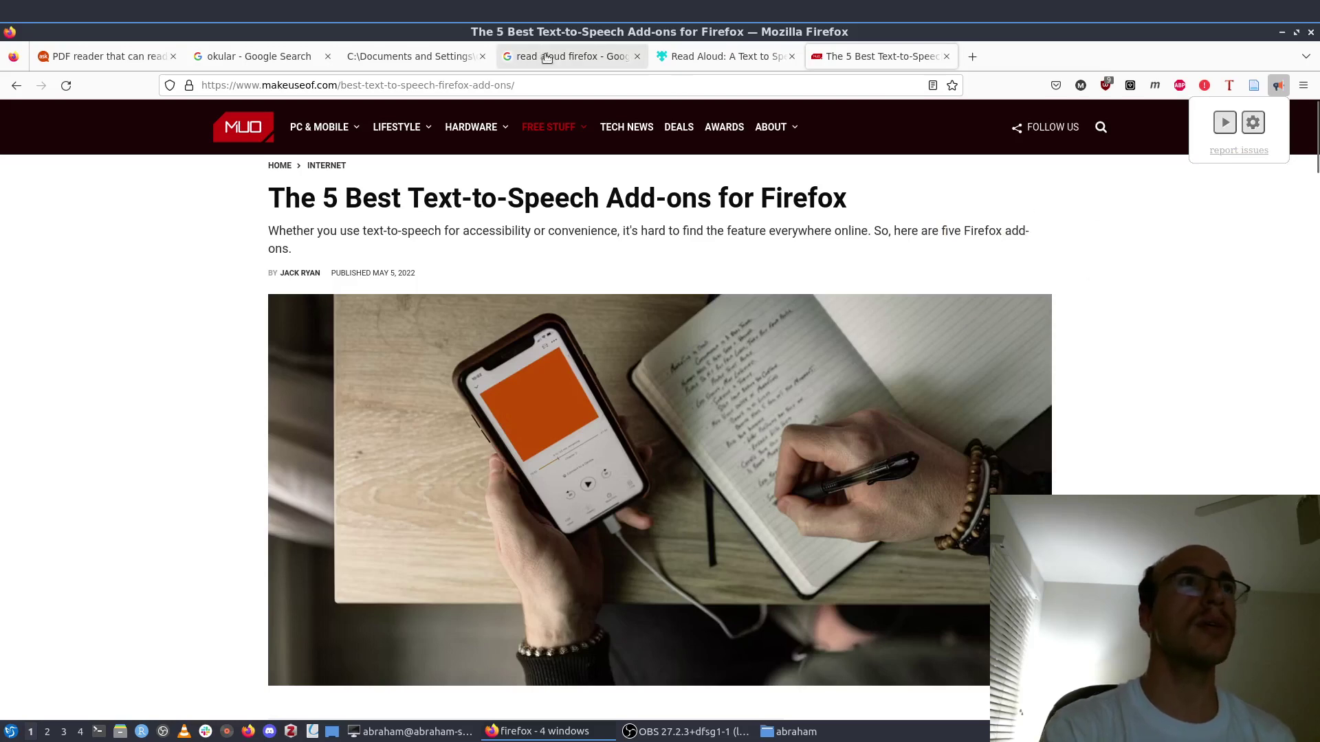
- Upload GEBen.pdf from the PDF tab into Read Aloud's PDF viewer page
{"action": "left_click", "coordinate": [399, 58]}
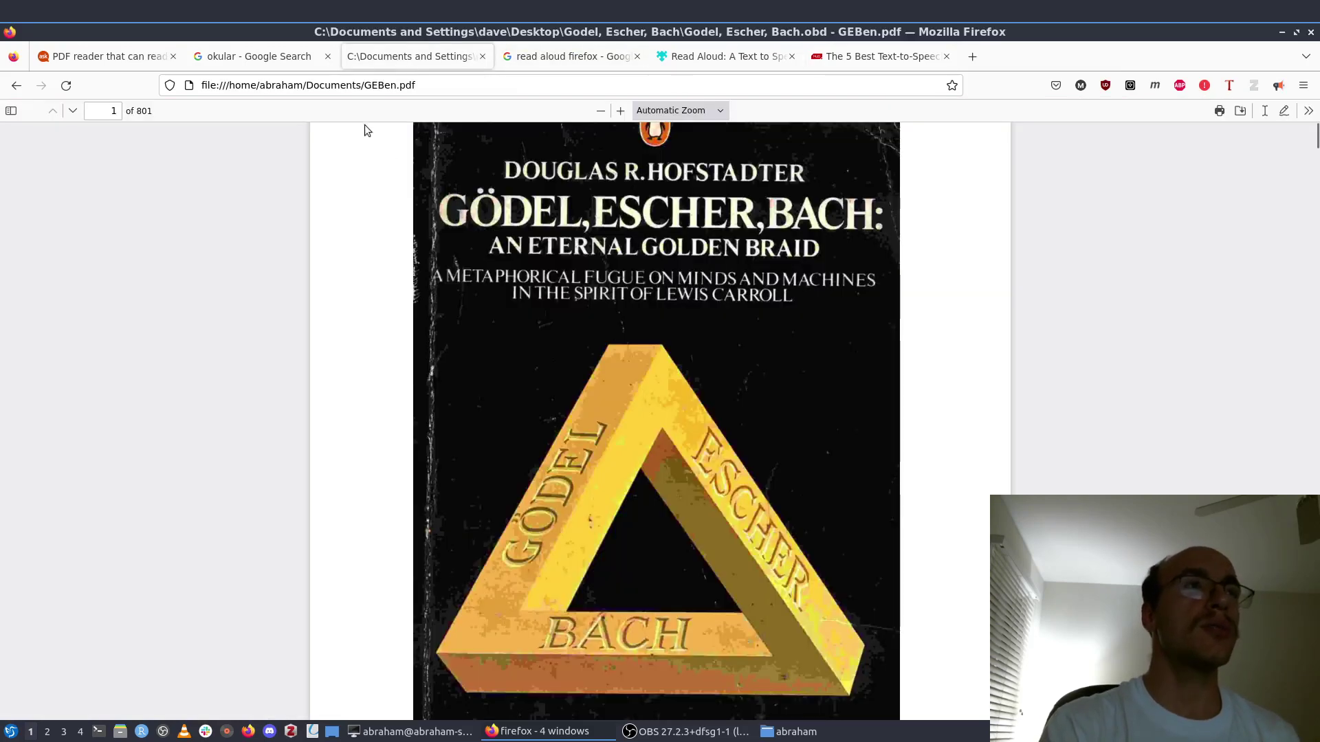
{"action": "left_click", "coordinate": [1277, 85]}
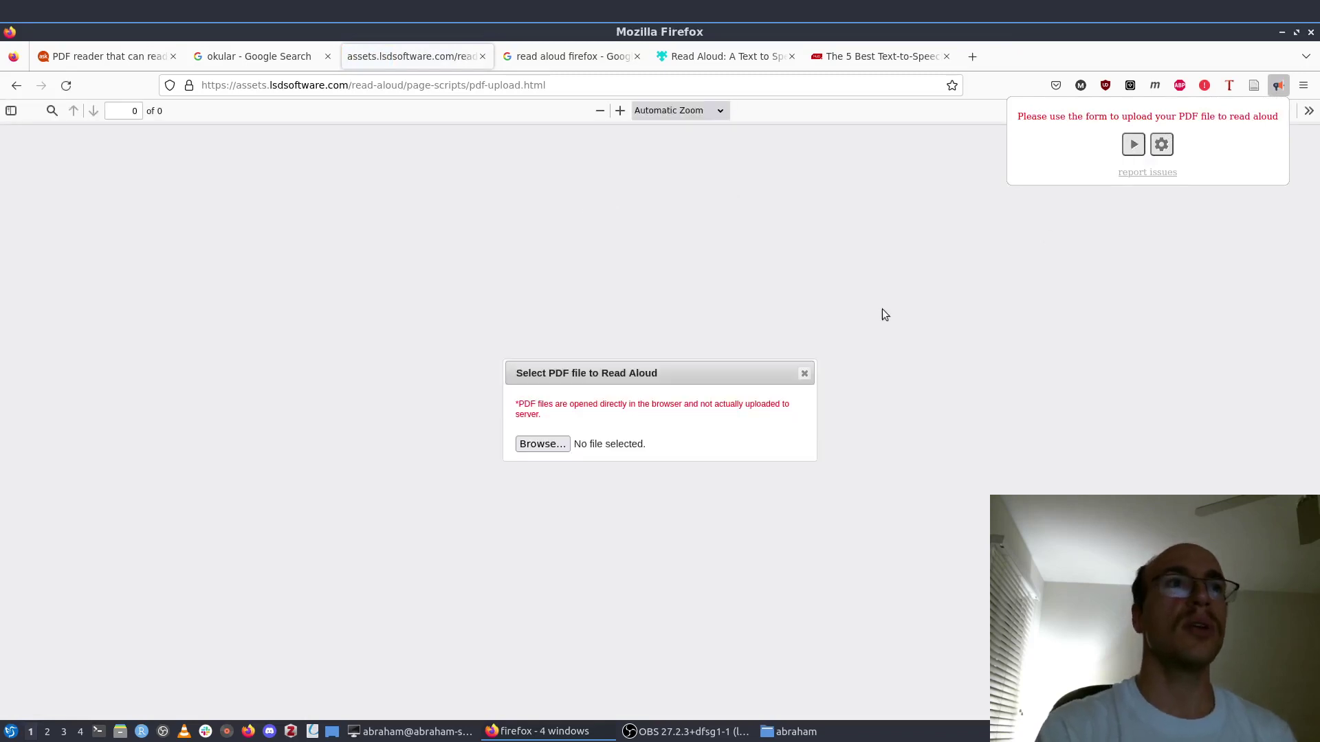
{"action": "left_click", "coordinate": [562, 446]}
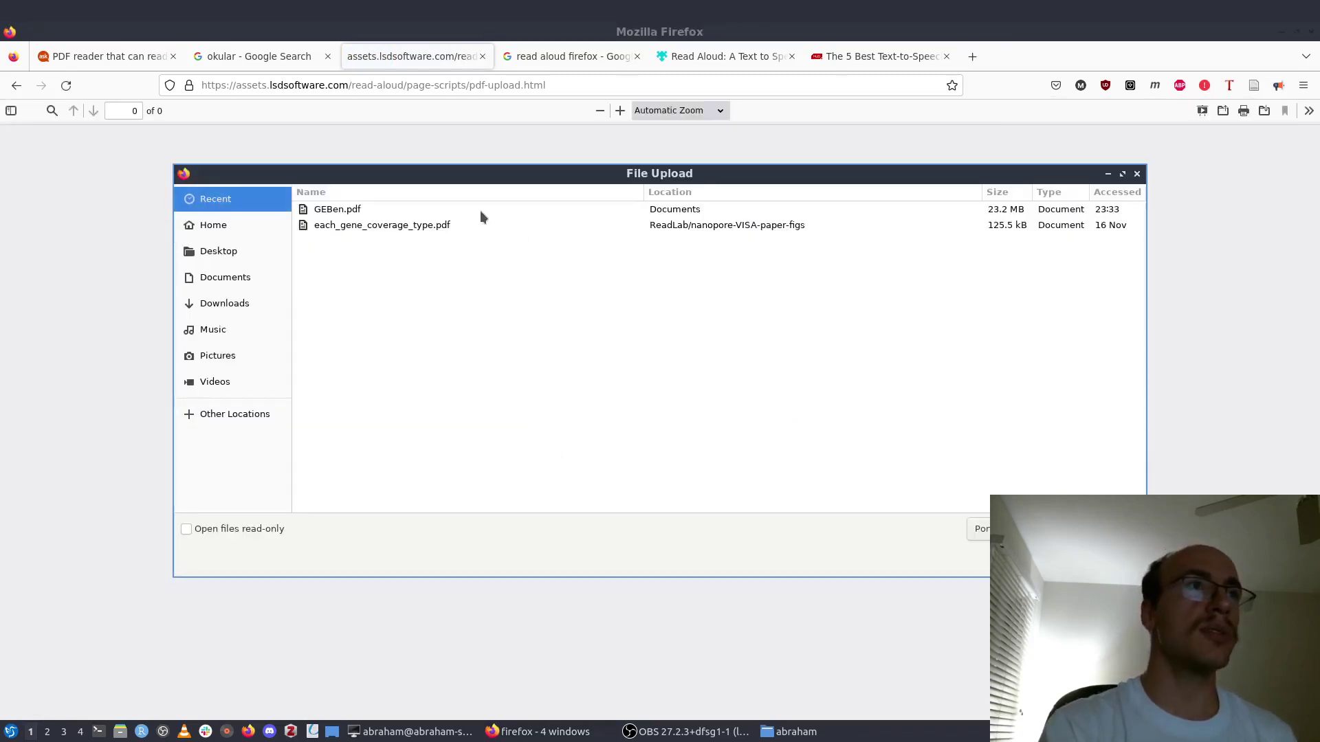
{"action": "left_click", "coordinate": [403, 209]}
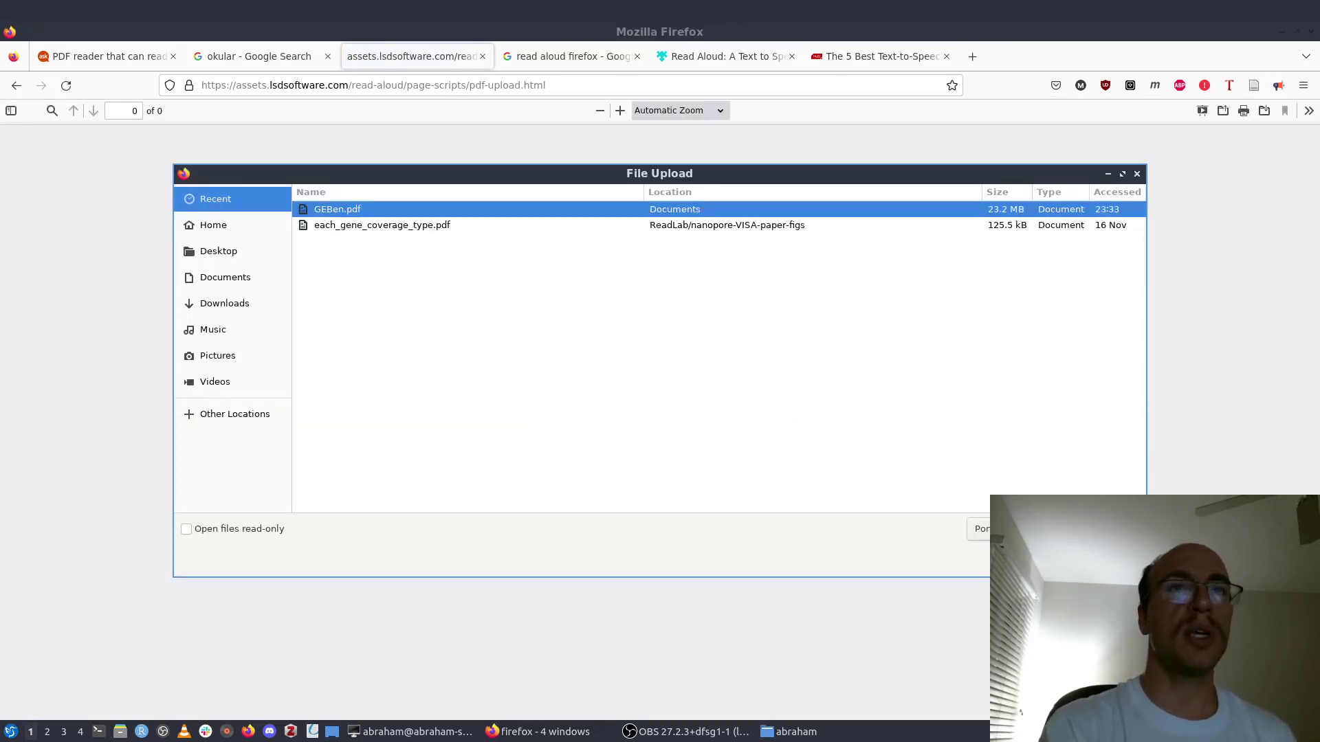
{"action": "key", "text": "Return"}
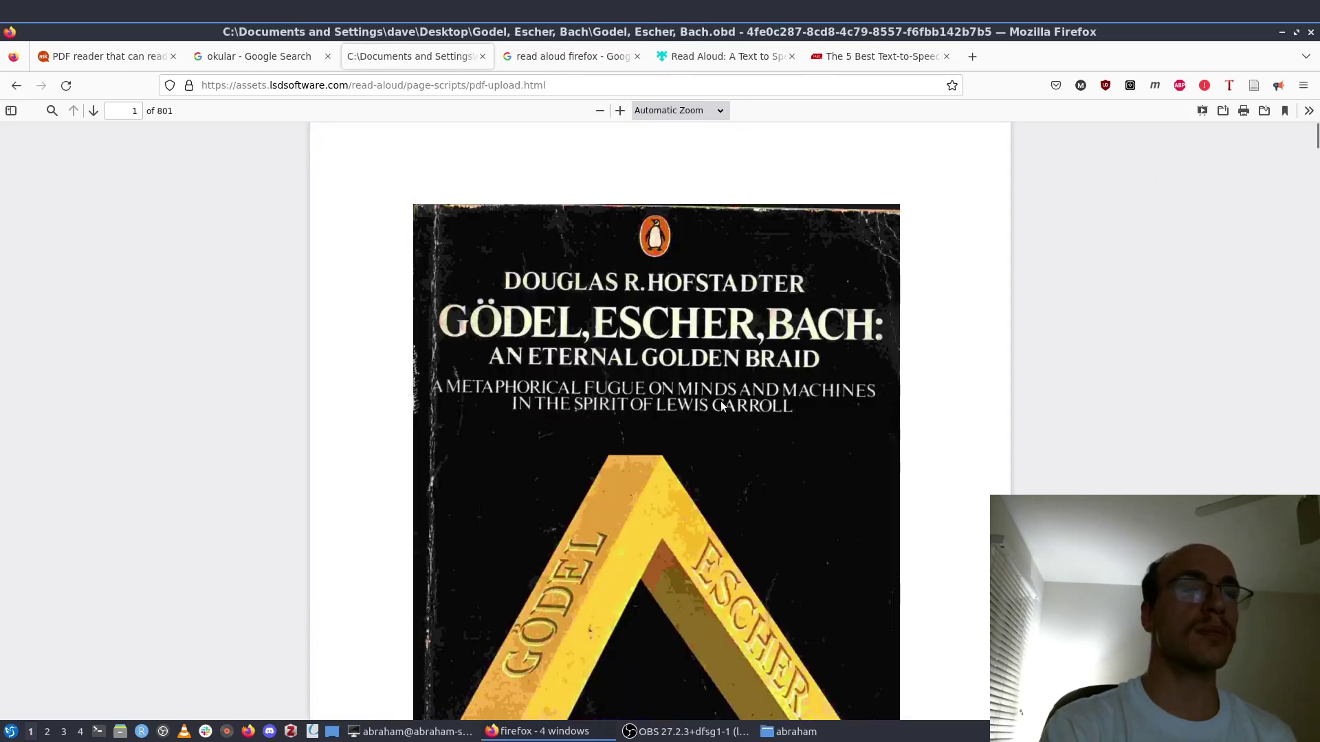
- Read GEBen.pdf's opening Contents entries aloud, pause, then go to the Overview on page 4
{"action": "left_click", "coordinate": [1279, 86]}
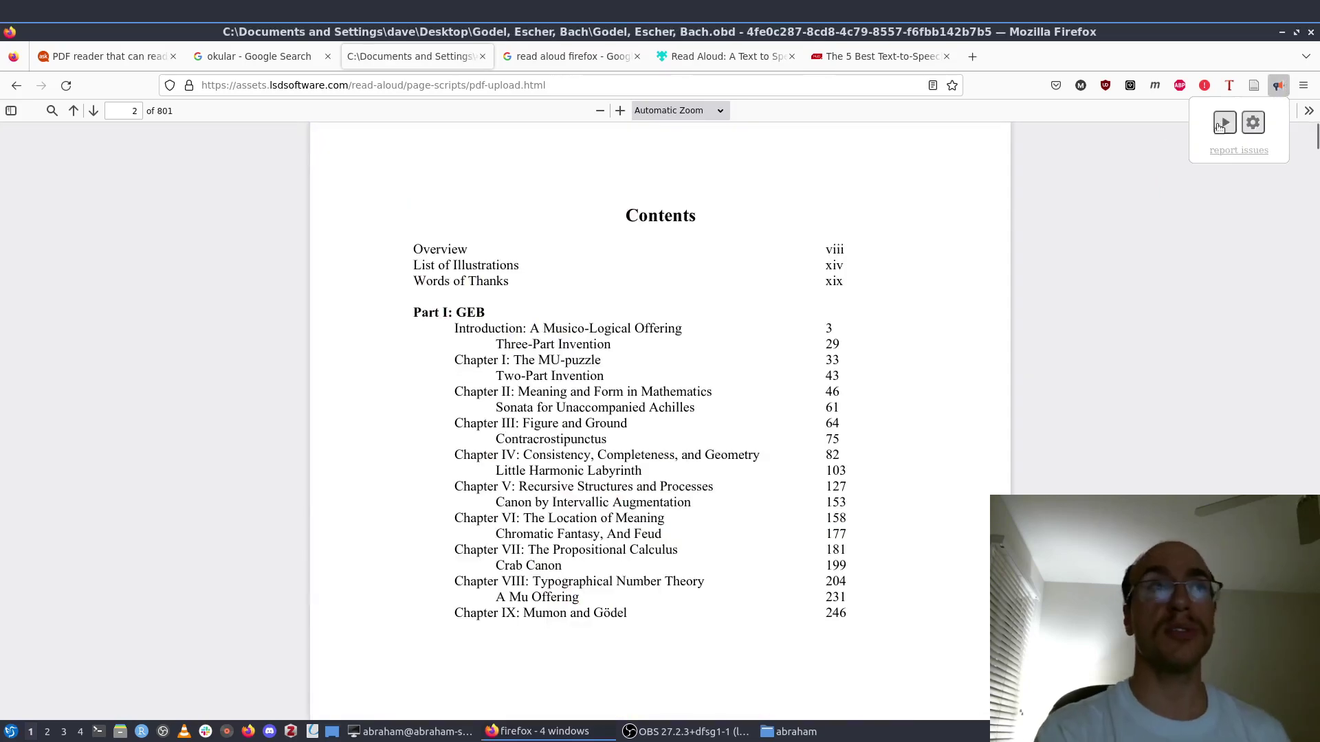
{"action": "left_click", "coordinate": [1215, 129]}
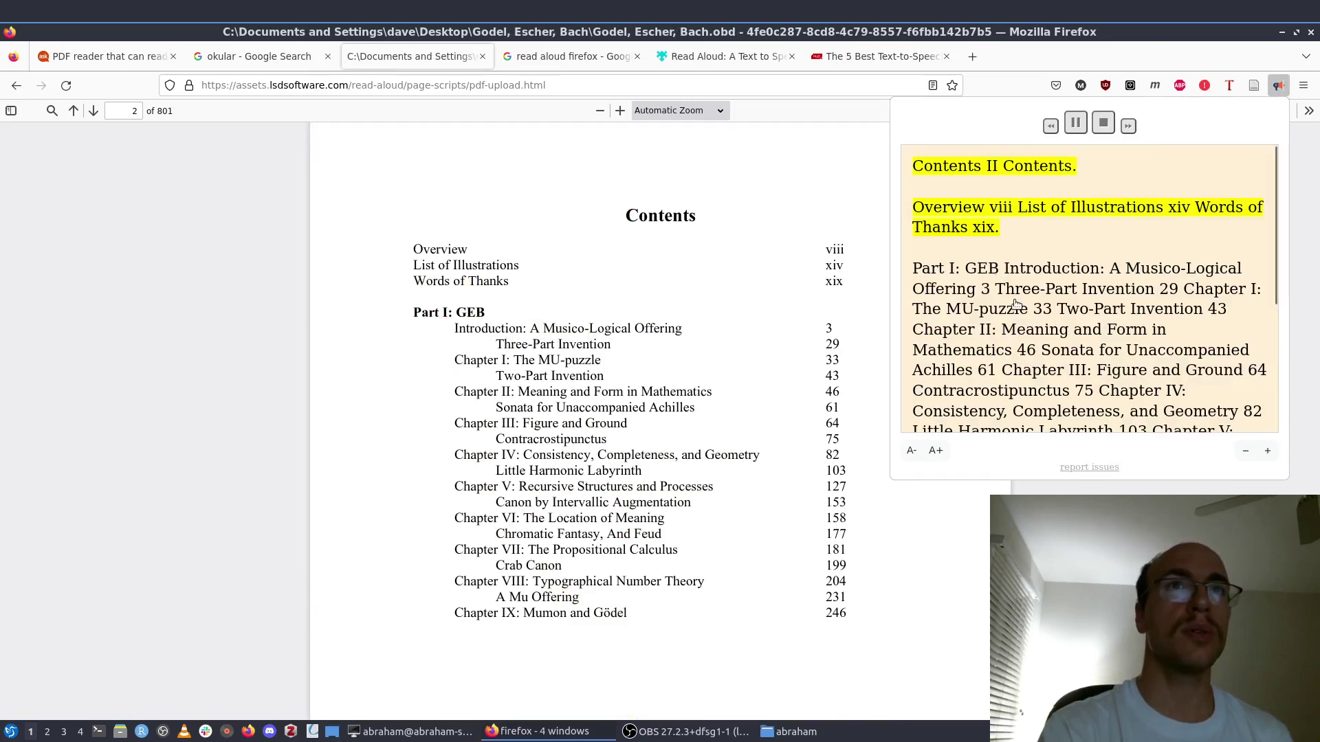
{"action": "left_click", "coordinate": [1076, 123]}
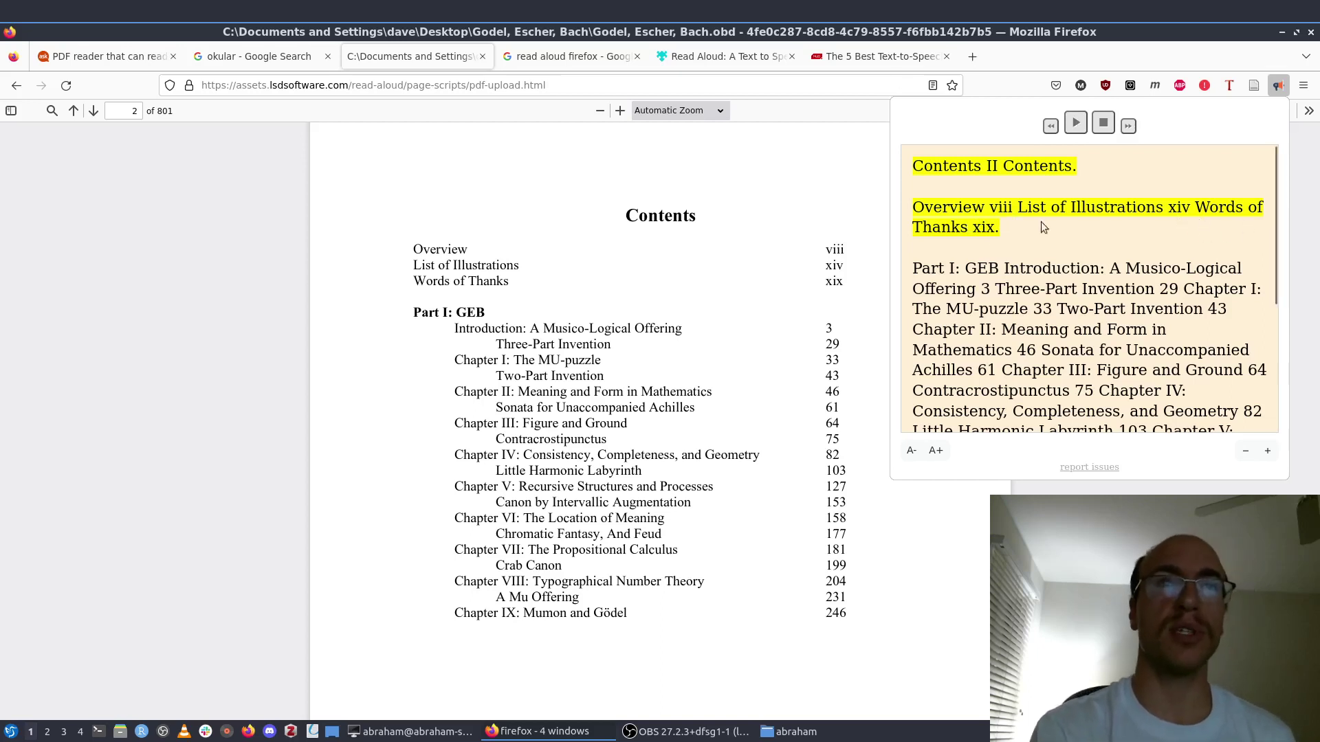
{"action": "left_click", "coordinate": [831, 192]}
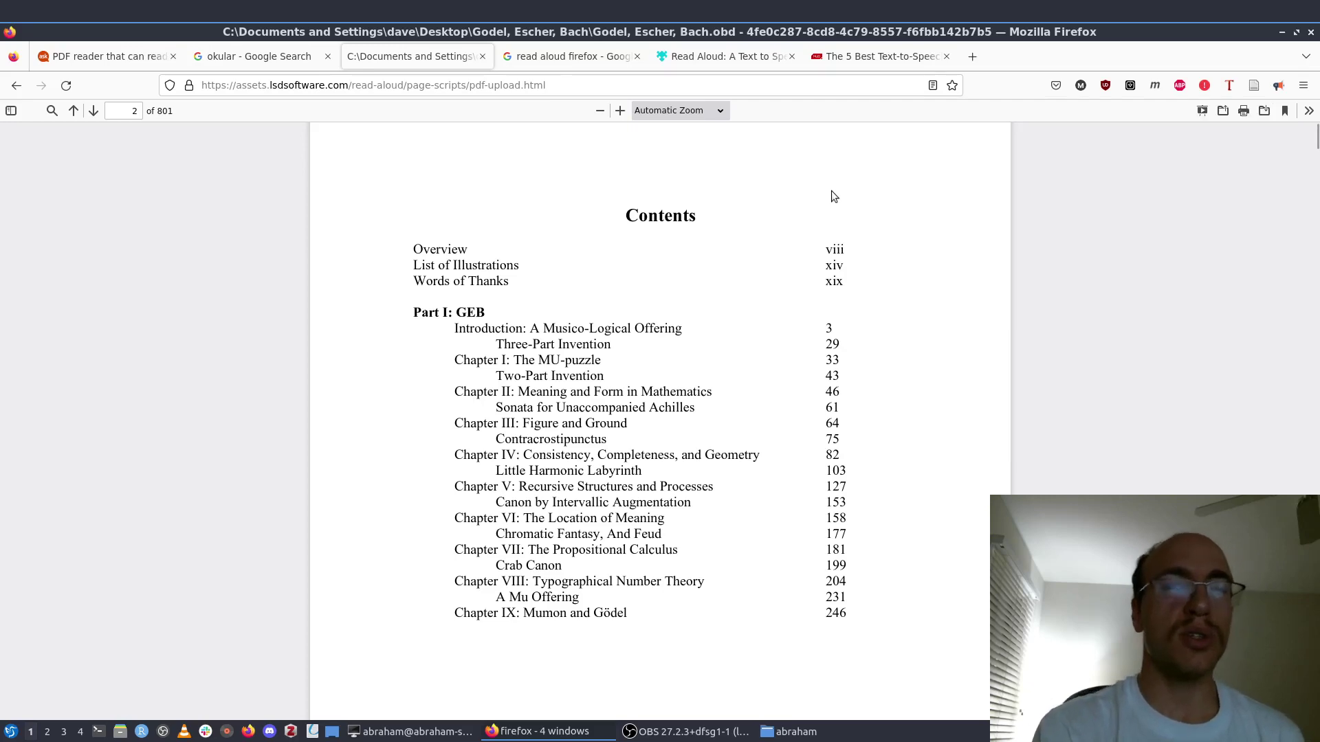
{"action": "key", "text": "Right"}
{"action": "key", "text": "Right"}
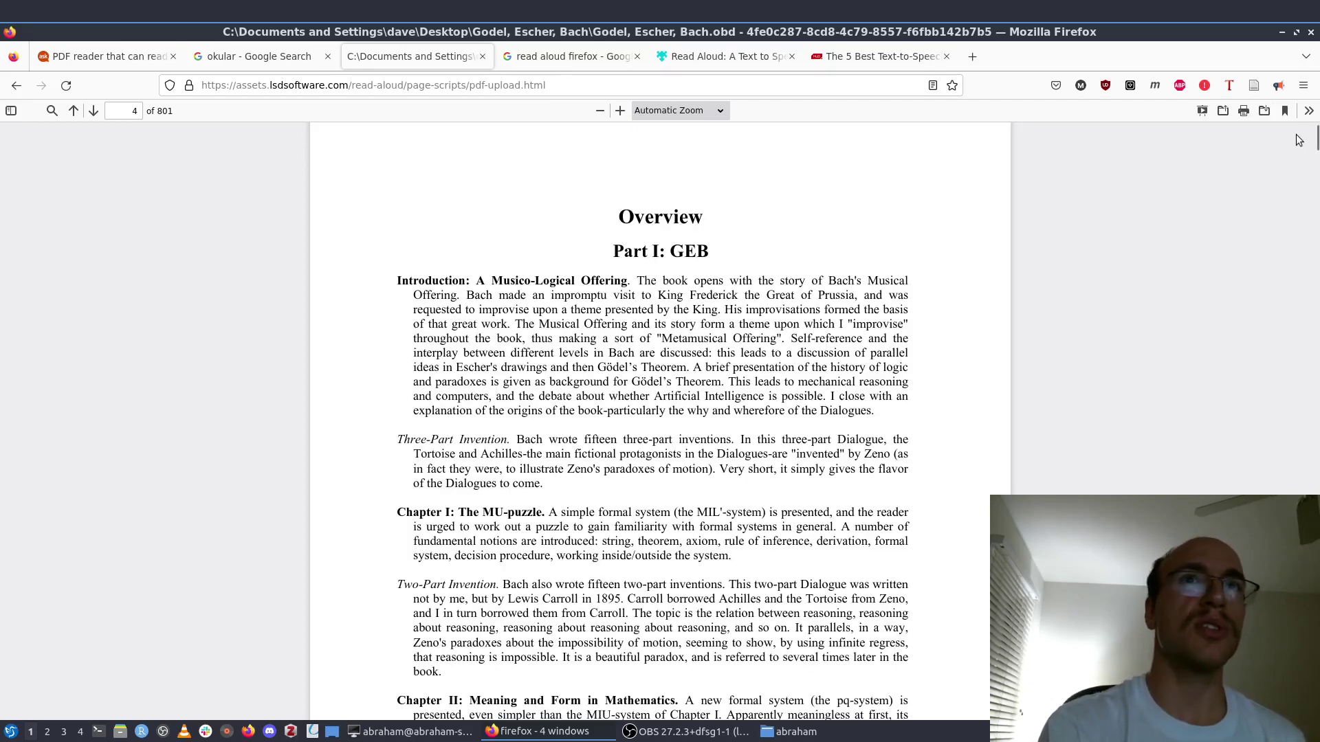
- Read the page 4 Overview aloud up to the Gödel's Theorem sentence, pausing and resuming twice
{"action": "left_click", "coordinate": [1278, 89]}
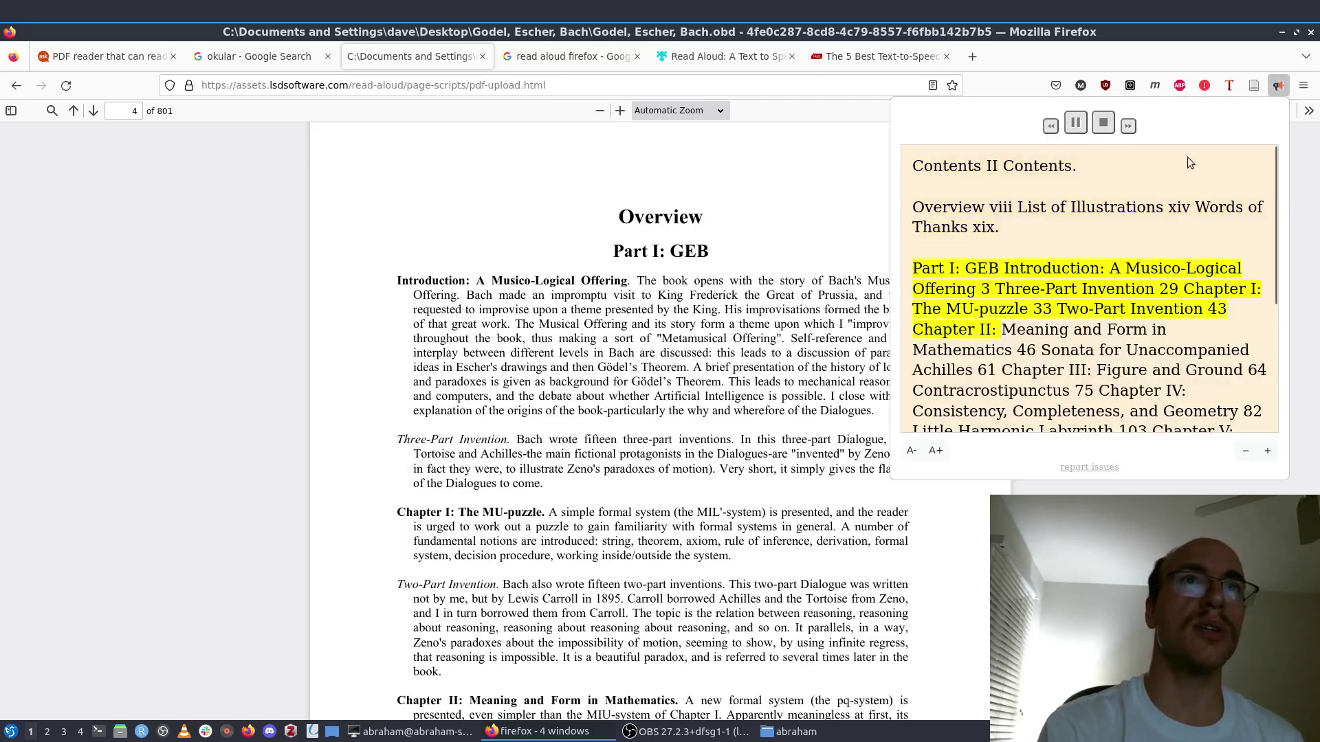
{"action": "left_click", "coordinate": [1103, 123]}
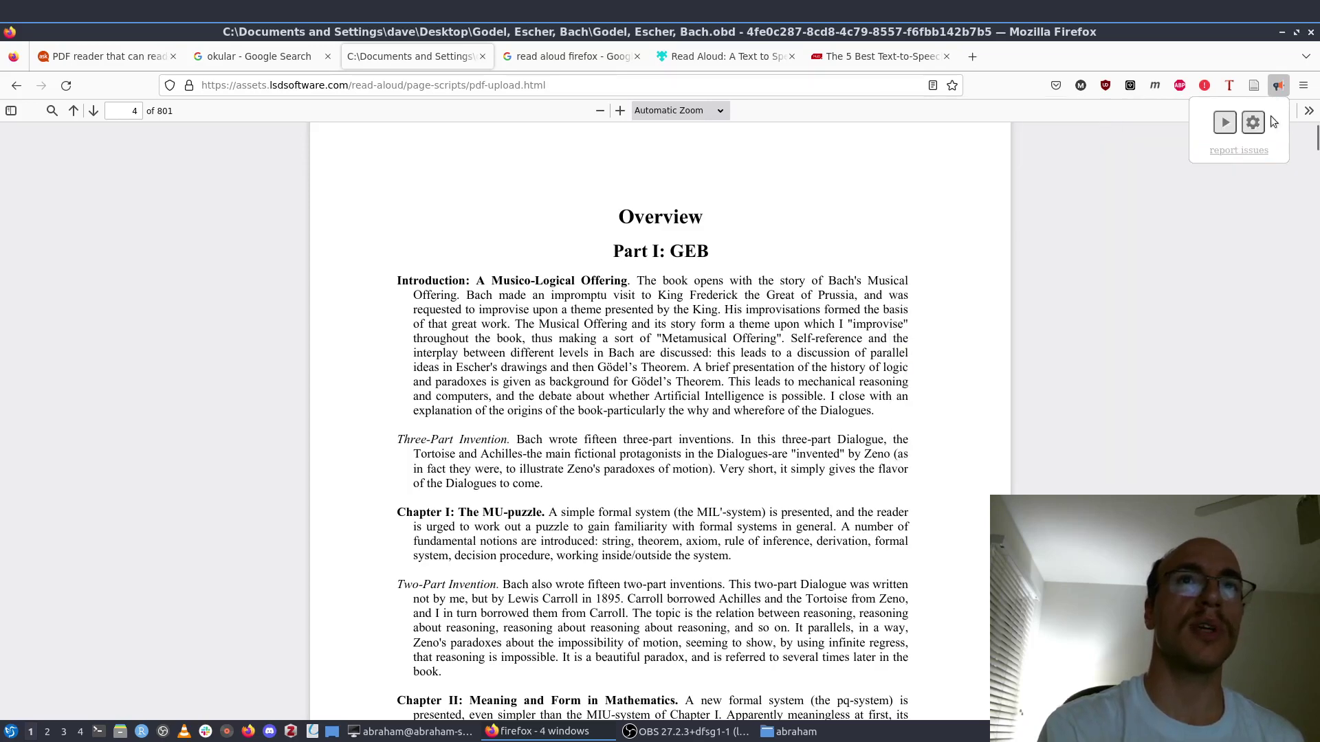
{"action": "left_click", "coordinate": [1223, 122]}
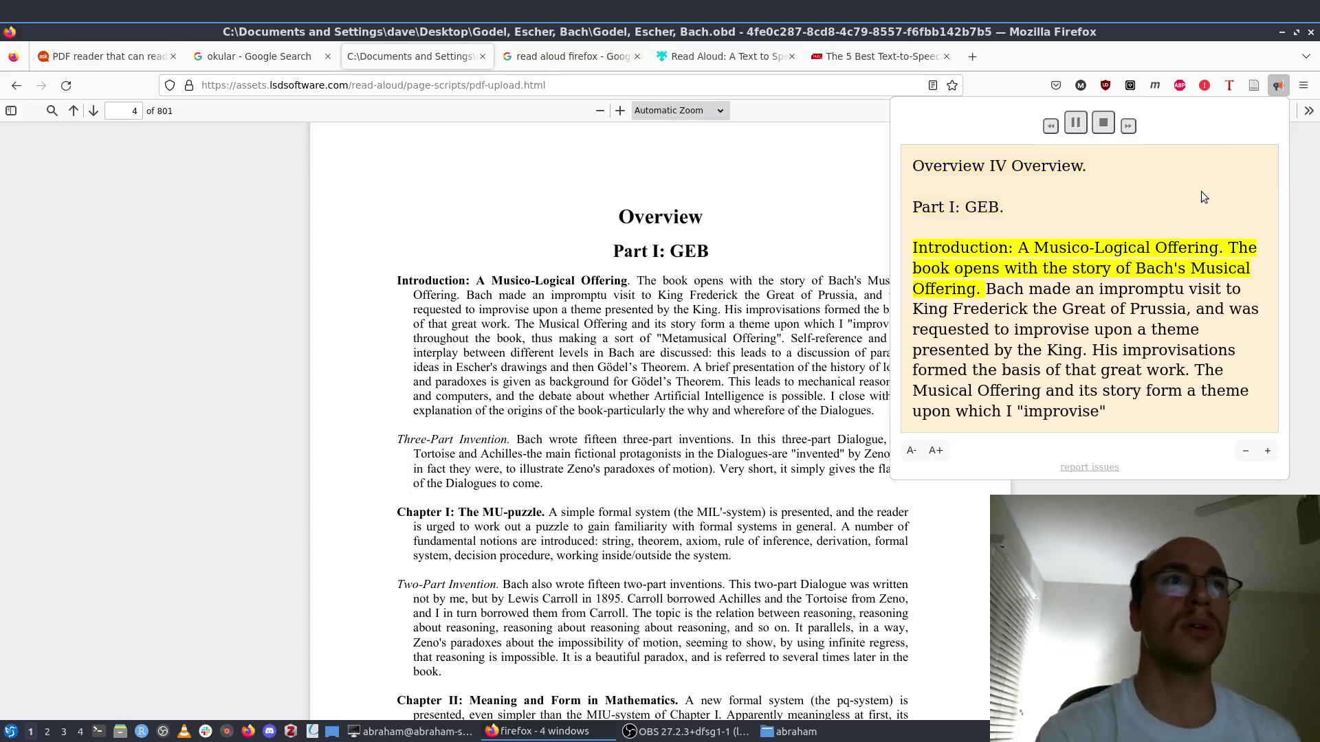
{"action": "left_click", "coordinate": [1074, 124]}
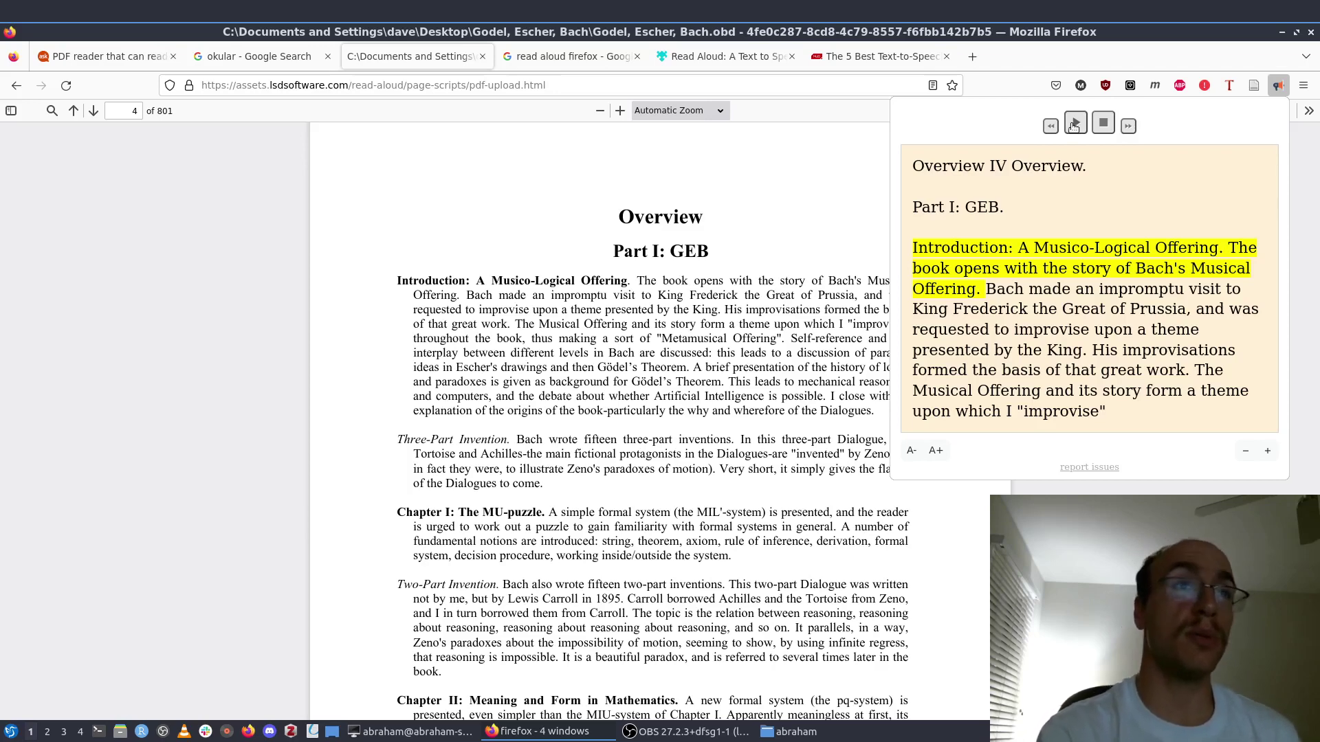
{"action": "left_click", "coordinate": [1075, 124]}
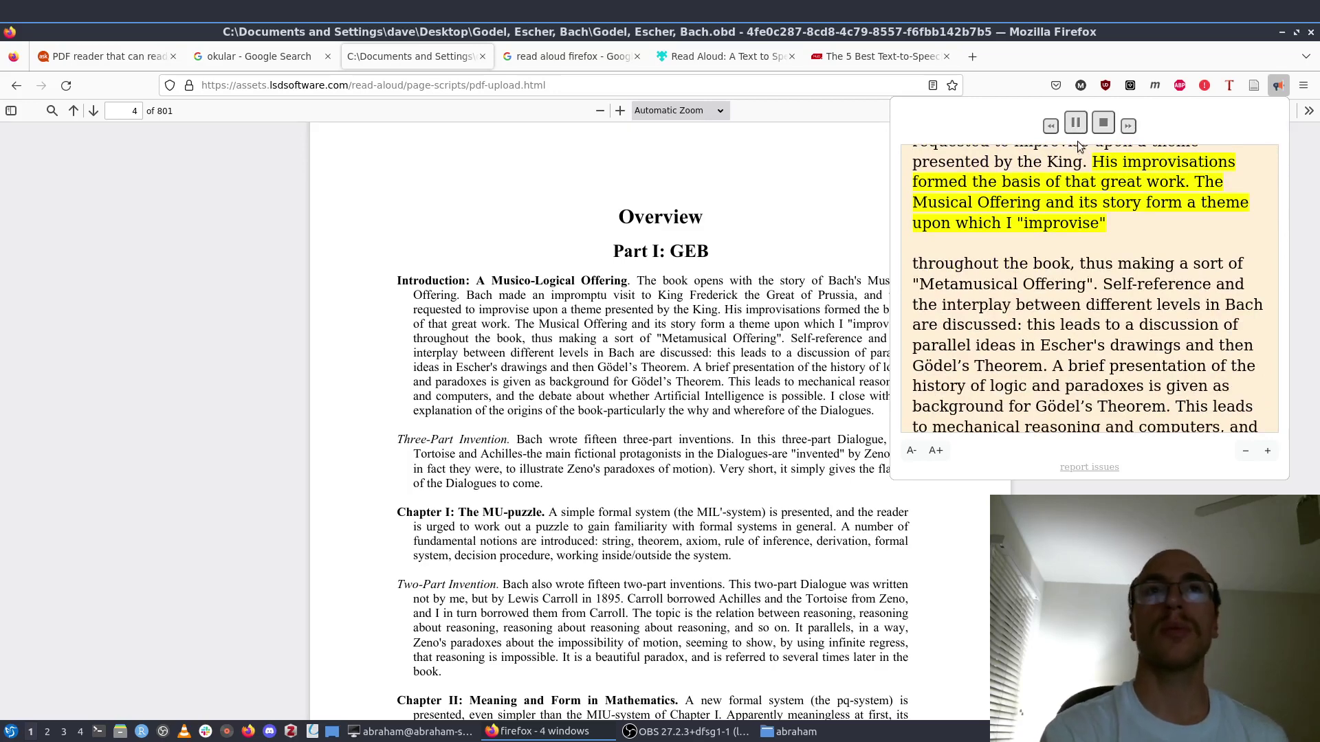
{"action": "left_click", "coordinate": [1076, 124]}
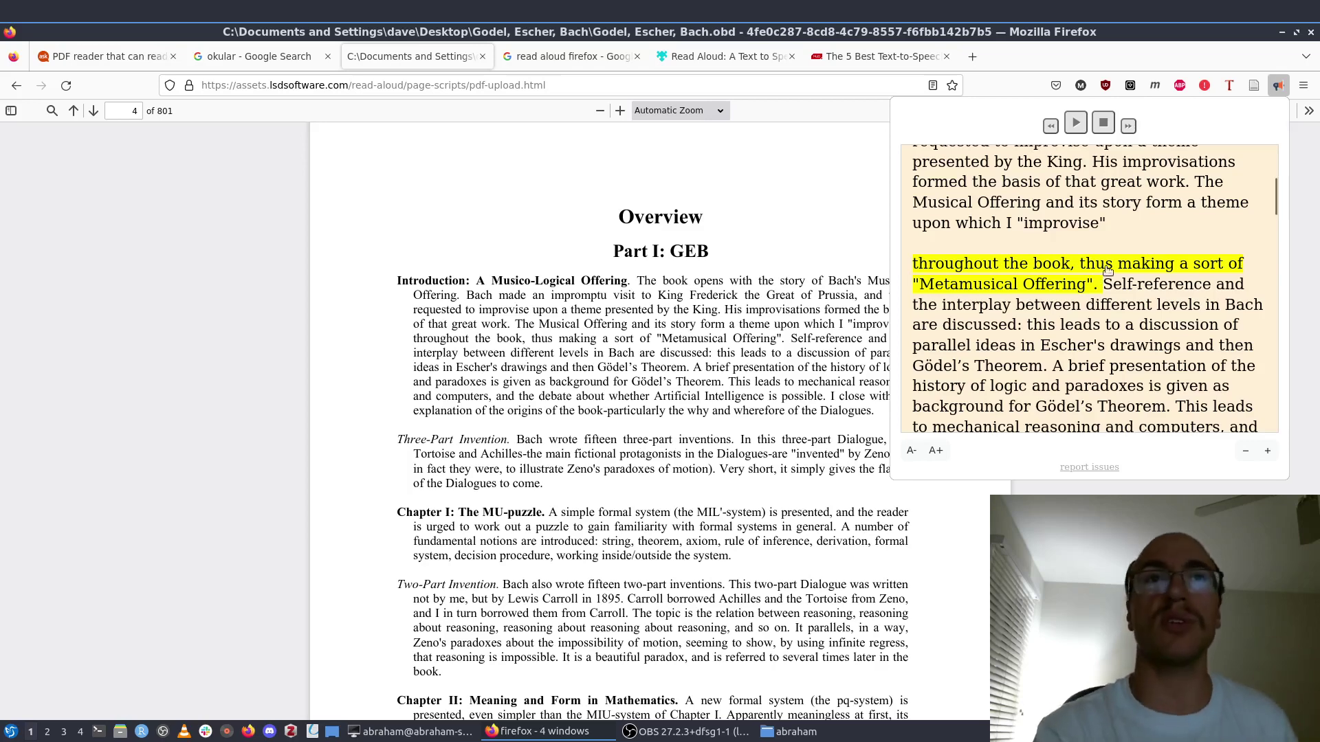
{"action": "left_click", "coordinate": [1076, 124]}
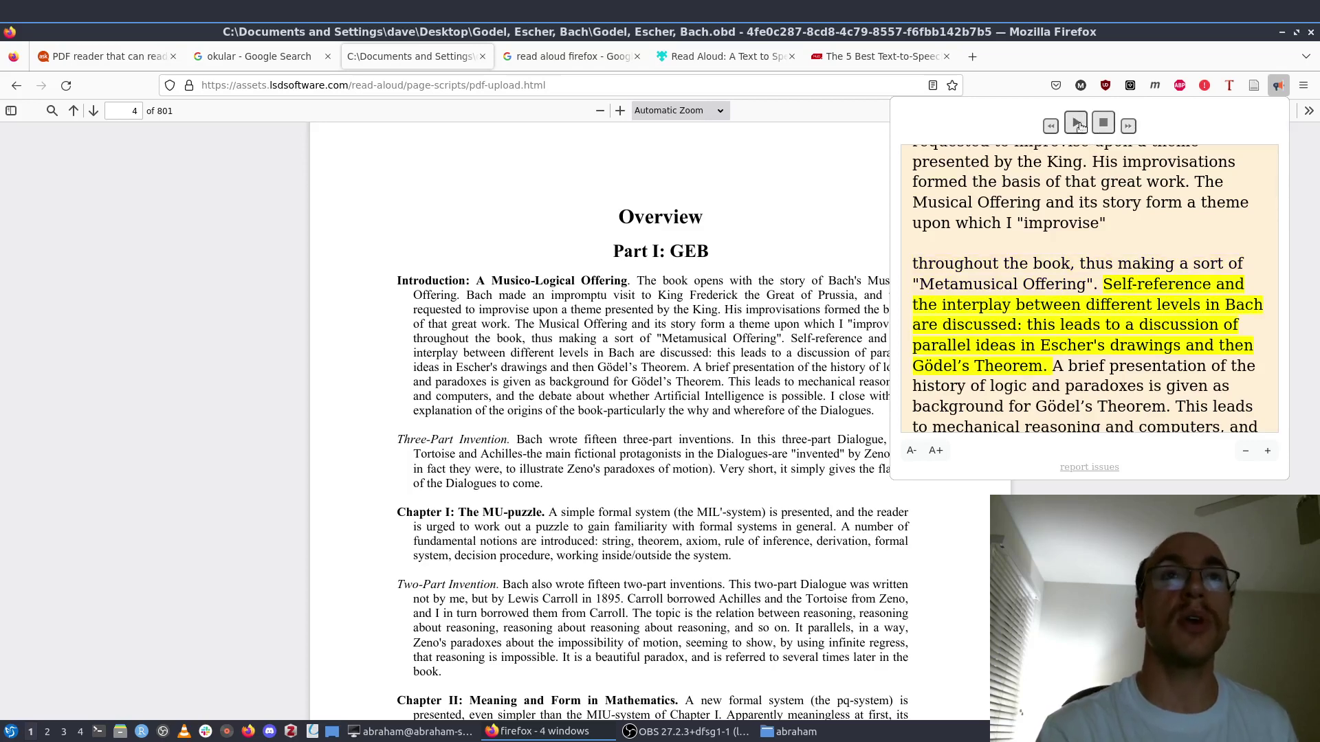
{"action": "left_click", "coordinate": [1104, 126]}
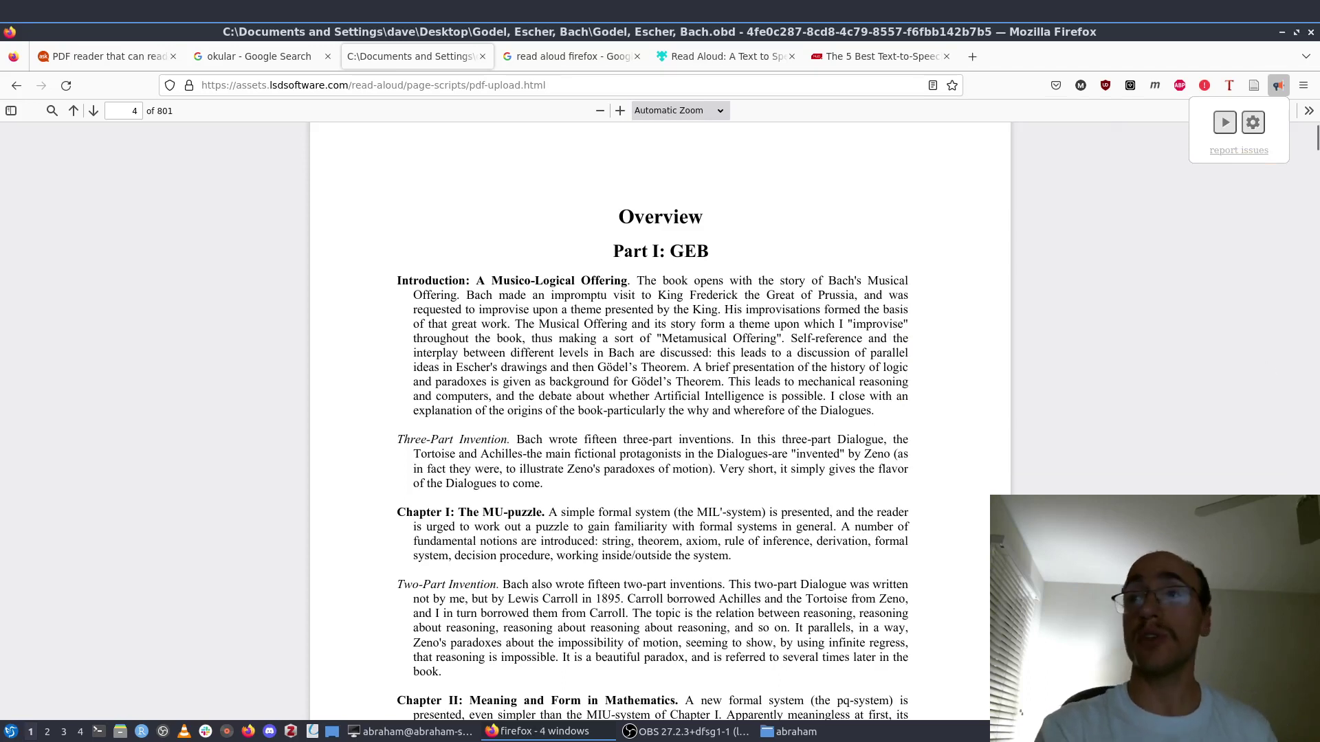